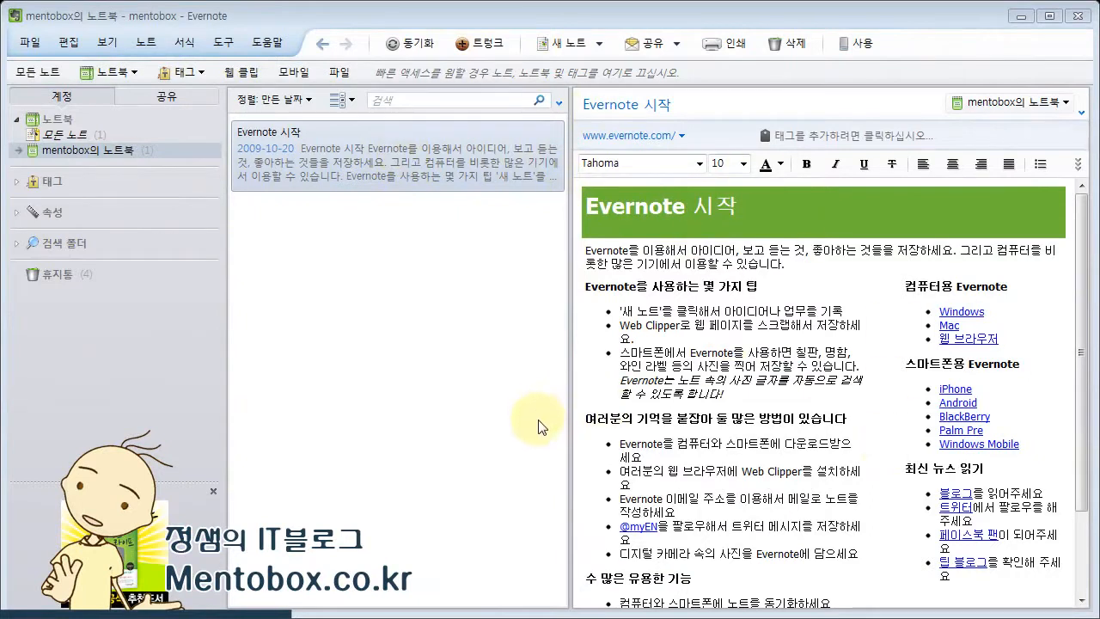
{"action": "left_click_drag", "start_coordinate": [1, 179], "coordinate": [48, 163]}
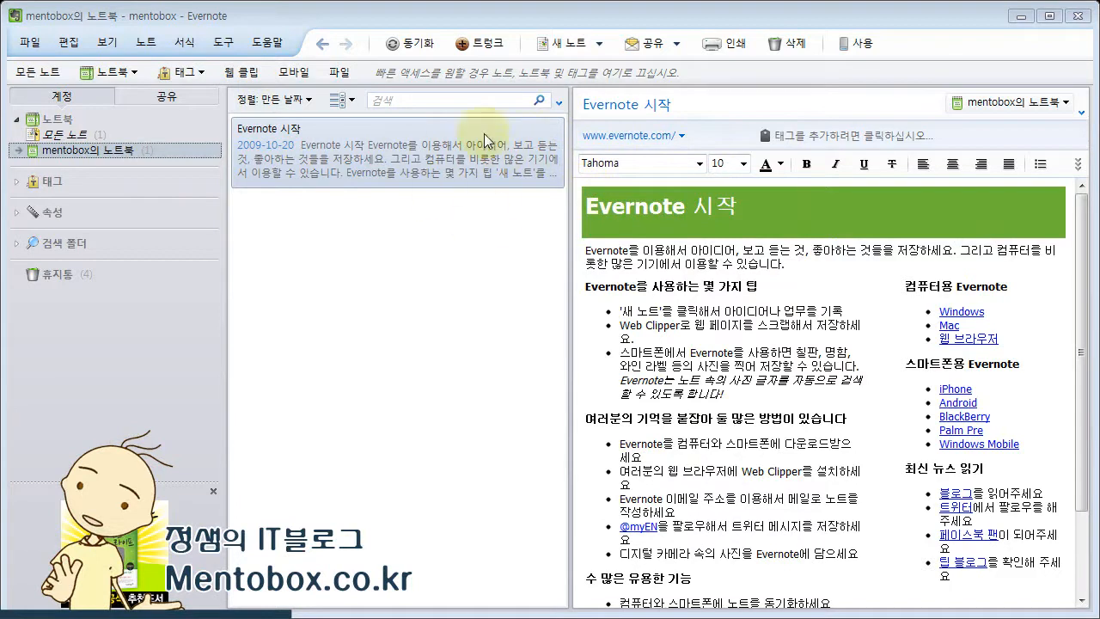
- Create a new note titled "이것은 제 처음 작성문서입니다." with the body text "이것은 내용입니다."
{"action": "left_click", "coordinate": [567, 45]}
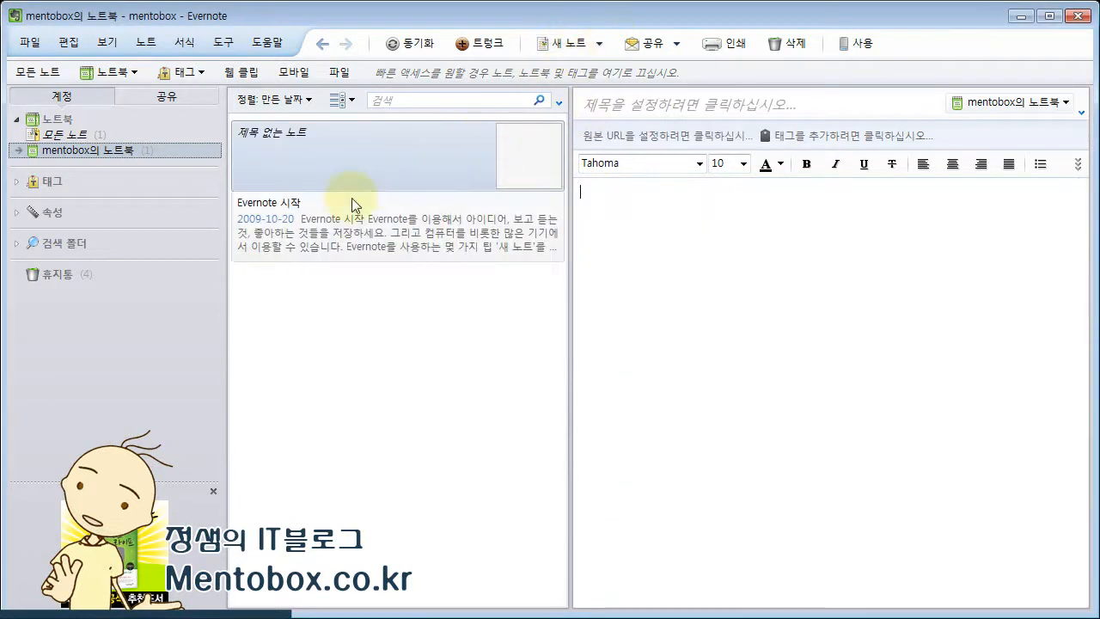
{"action": "left_click", "coordinate": [615, 103]}
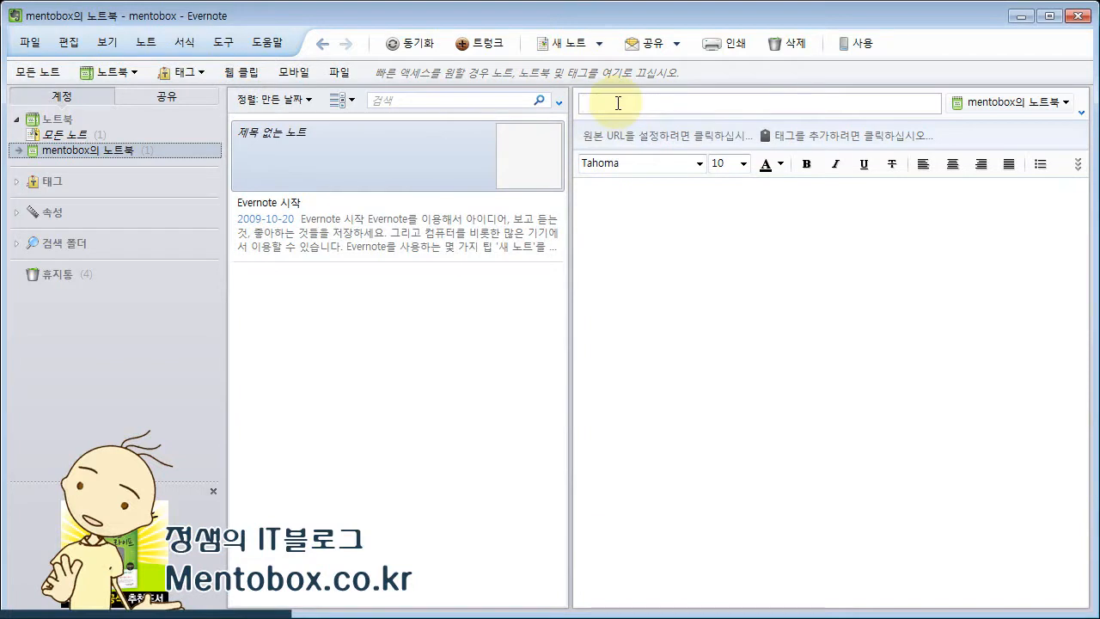
{"action": "type", "text": "이것은 ㅈ제 처음 작성문서입니다."}
{"action": "left_click", "coordinate": [697, 255]}
{"action": "type", "text": "이것은 내용ㅇ입니다."}
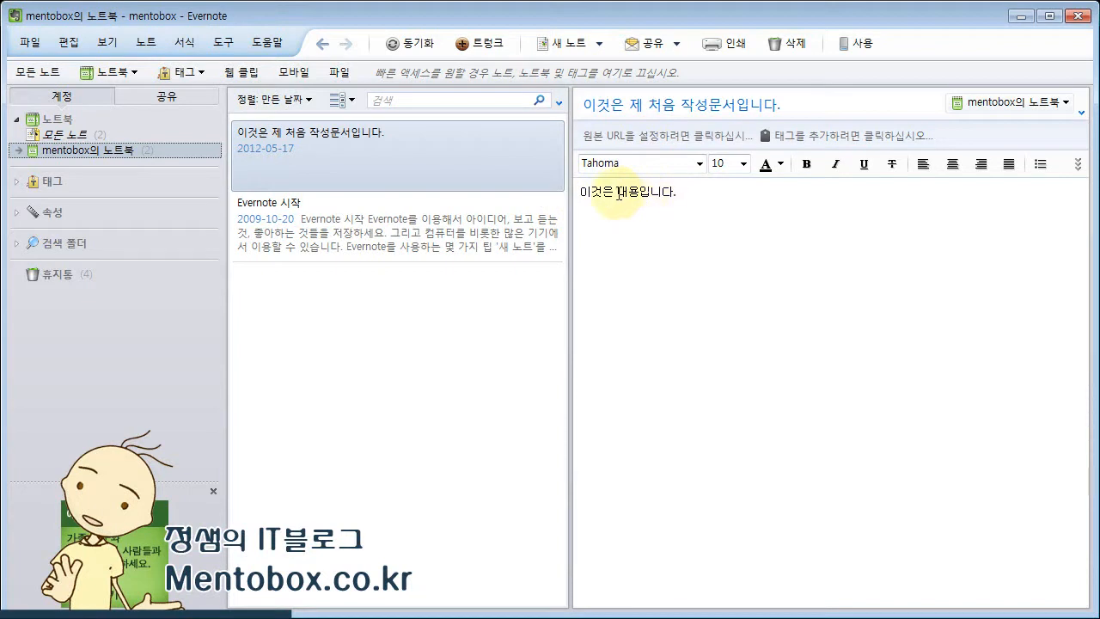
- Format the word "내용" in the note body with font size 16 and the HY견고딕 font
{"action": "left_click_drag", "start_coordinate": [616, 193], "coordinate": [655, 193]}
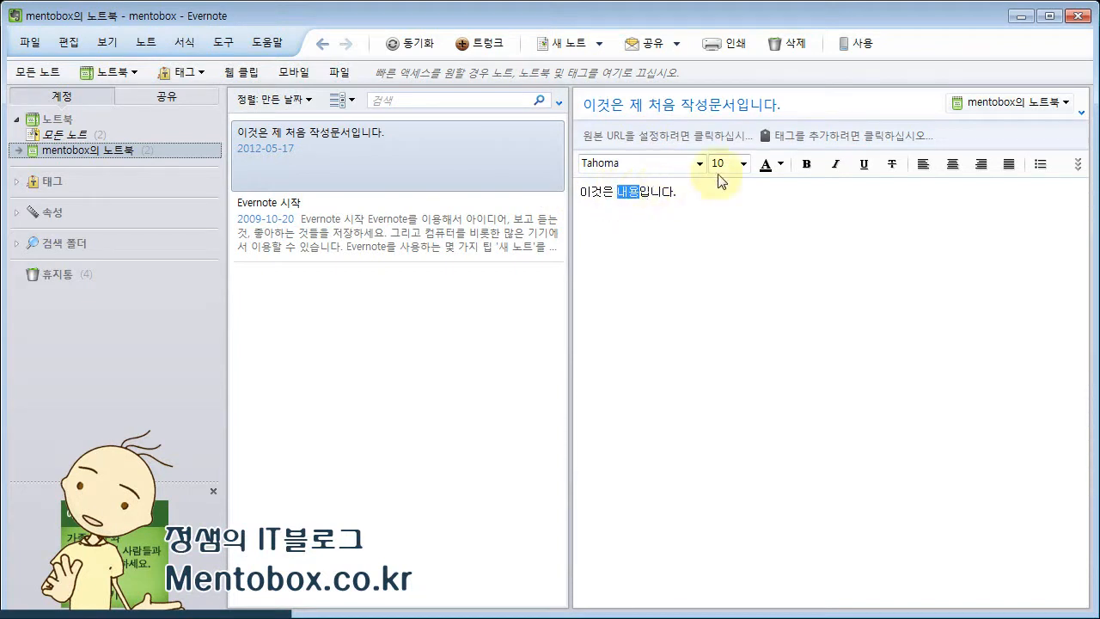
{"action": "left_click", "coordinate": [743, 163]}
{"action": "left_click", "coordinate": [730, 255]}
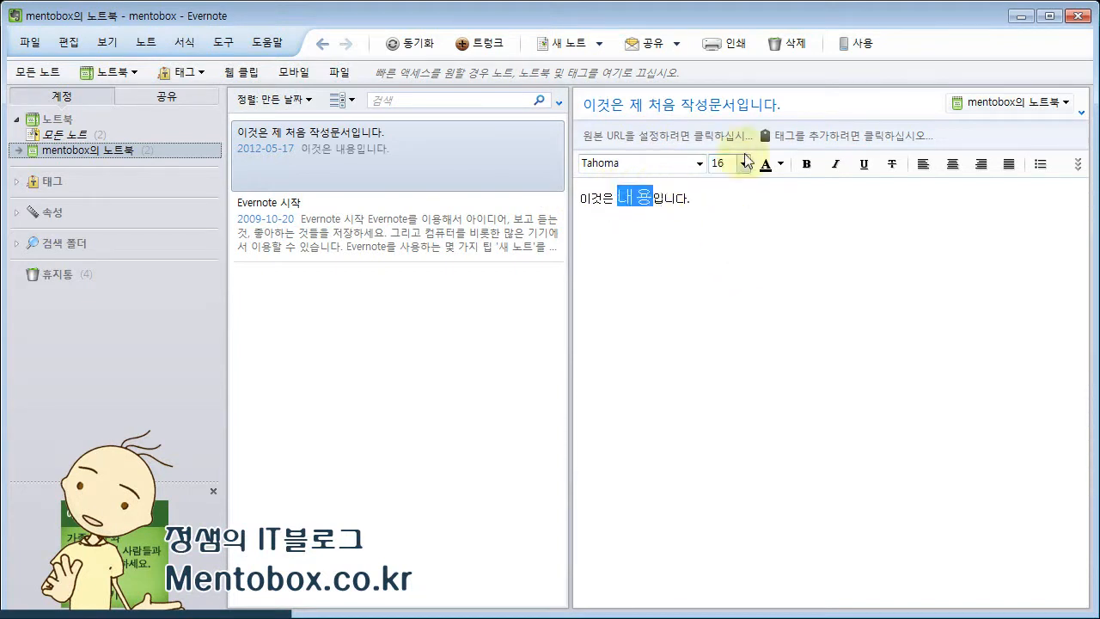
{"action": "left_click", "coordinate": [699, 164]}
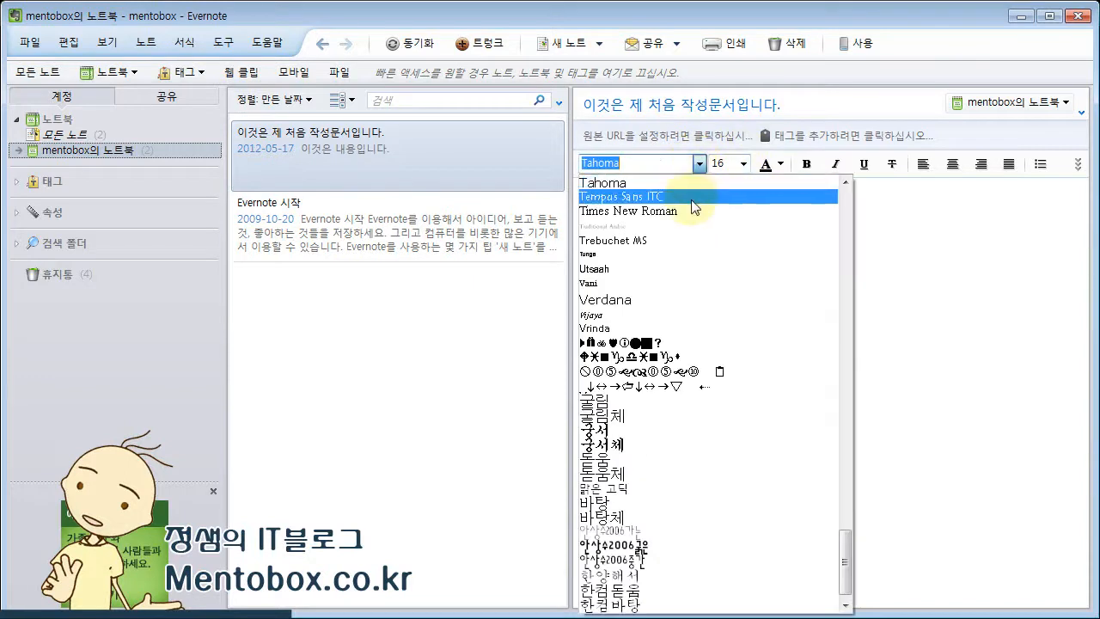
{"action": "left_click", "coordinate": [692, 197]}
{"action": "left_click", "coordinate": [698, 164]}
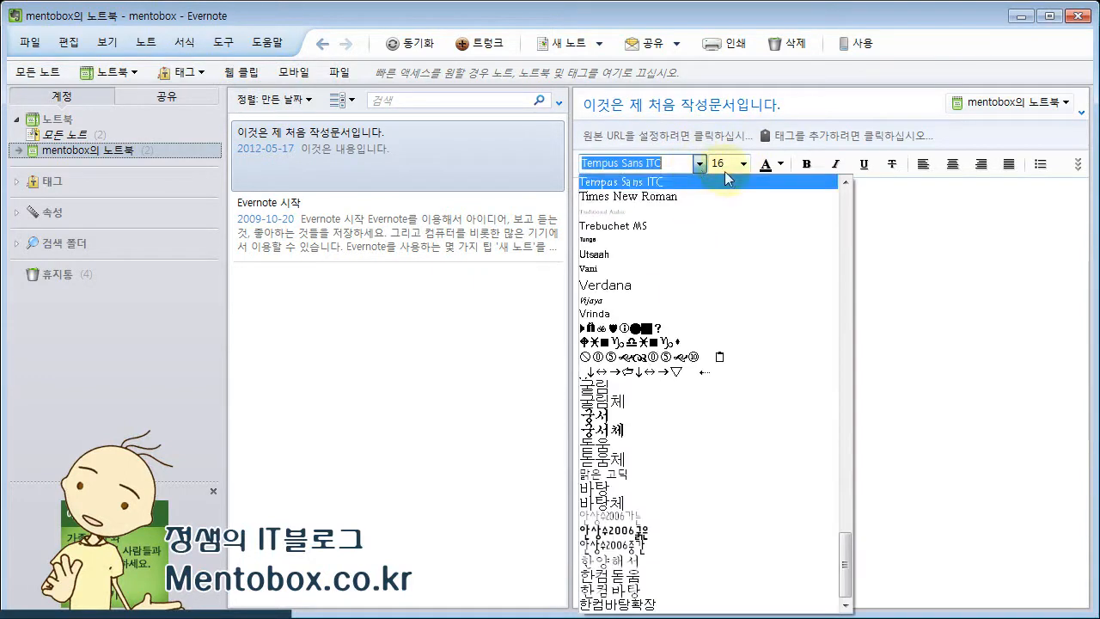
{"action": "scroll", "coordinate": [845, 205], "scroll_direction": "up", "scroll_amount": 15}
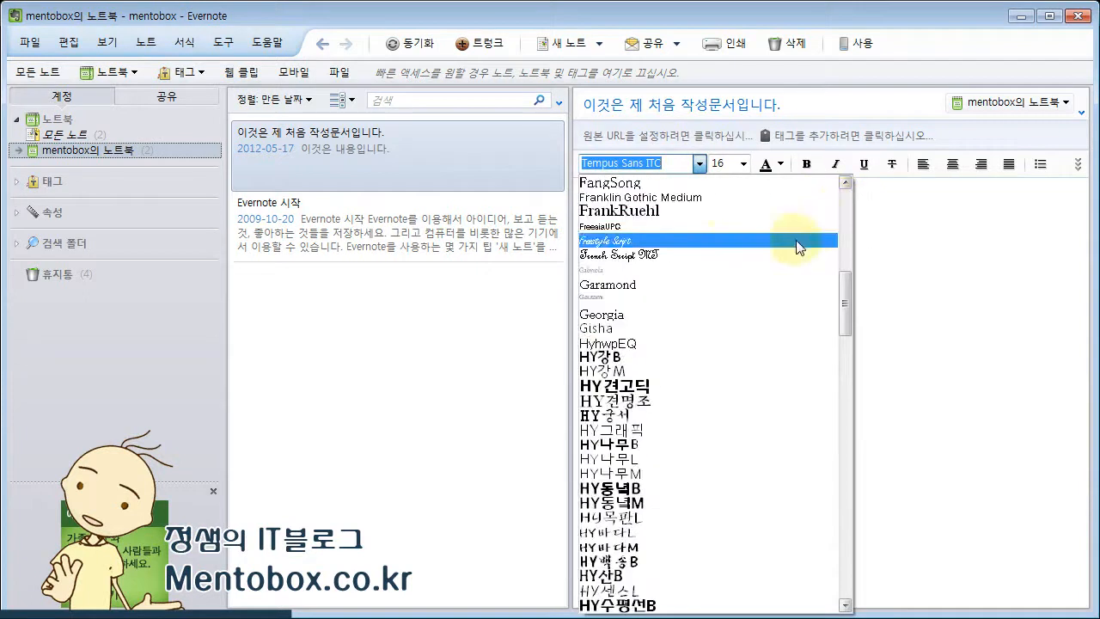
{"action": "left_click", "coordinate": [615, 386]}
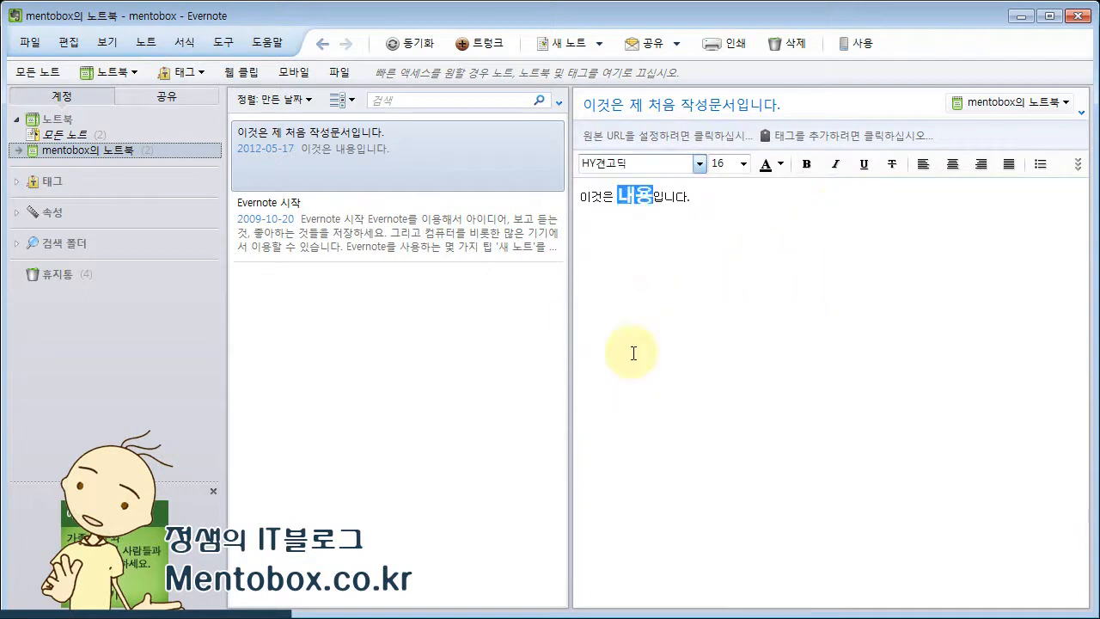
{"action": "left_click", "coordinate": [624, 201]}
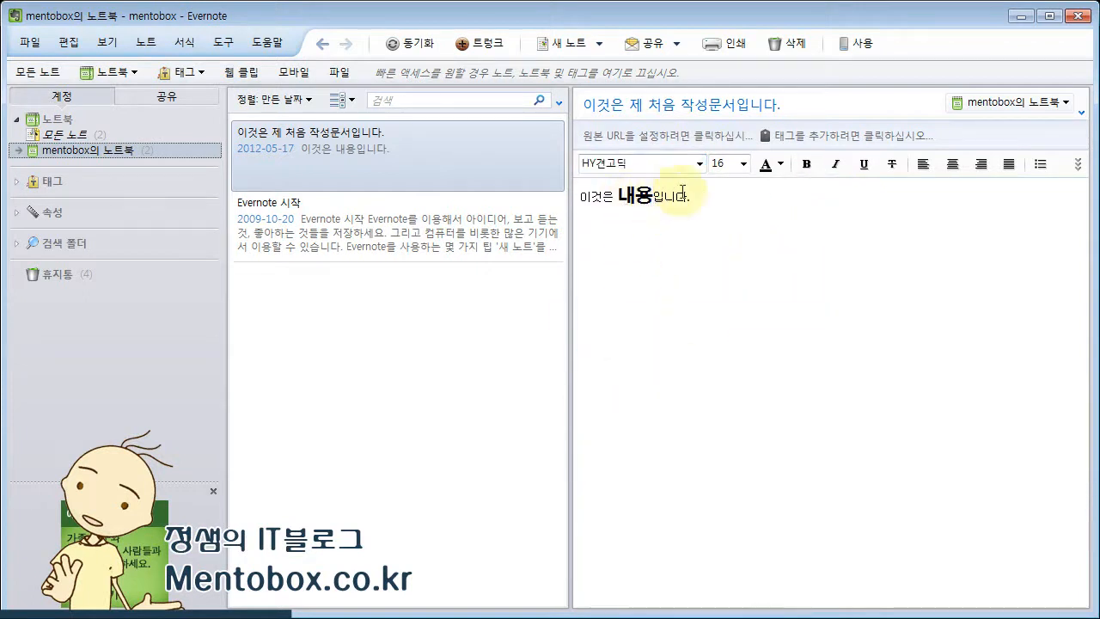
- Make the "용입니다" part of the body text purple, bold, italic and underlined
{"action": "left_click_drag", "start_coordinate": [634, 197], "coordinate": [698, 198]}
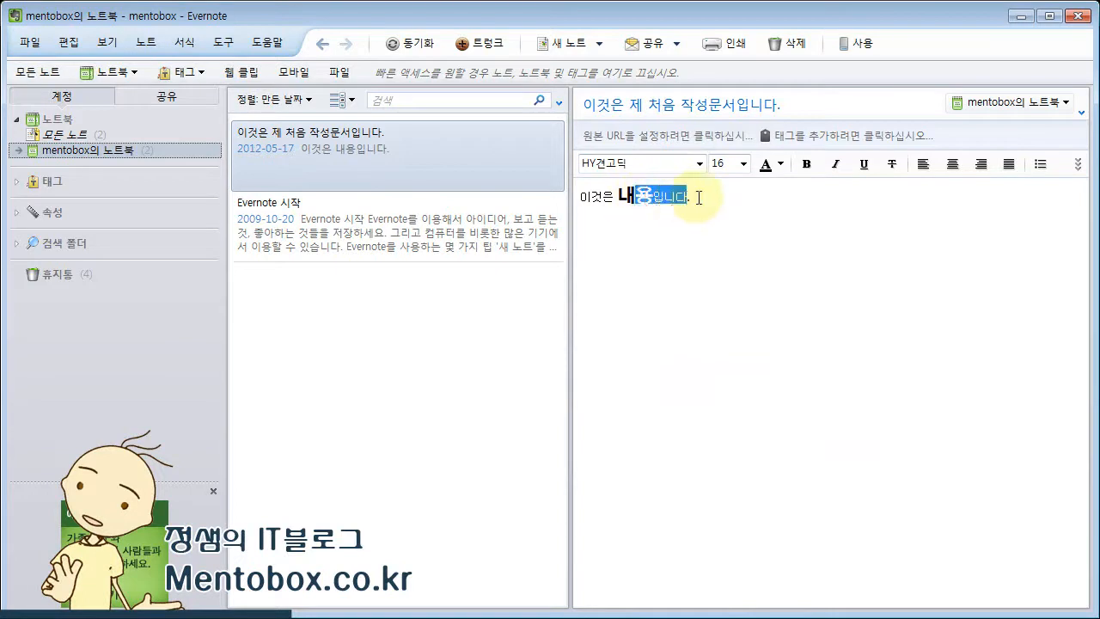
{"action": "left_click", "coordinate": [780, 164]}
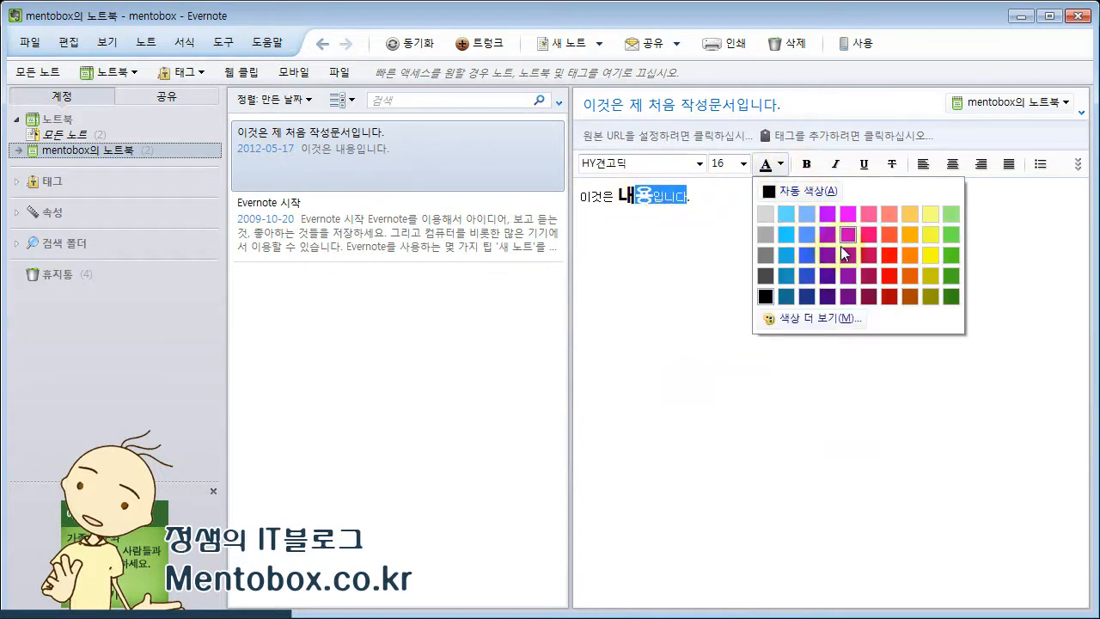
{"action": "left_click", "coordinate": [841, 246]}
{"action": "left_click", "coordinate": [806, 163]}
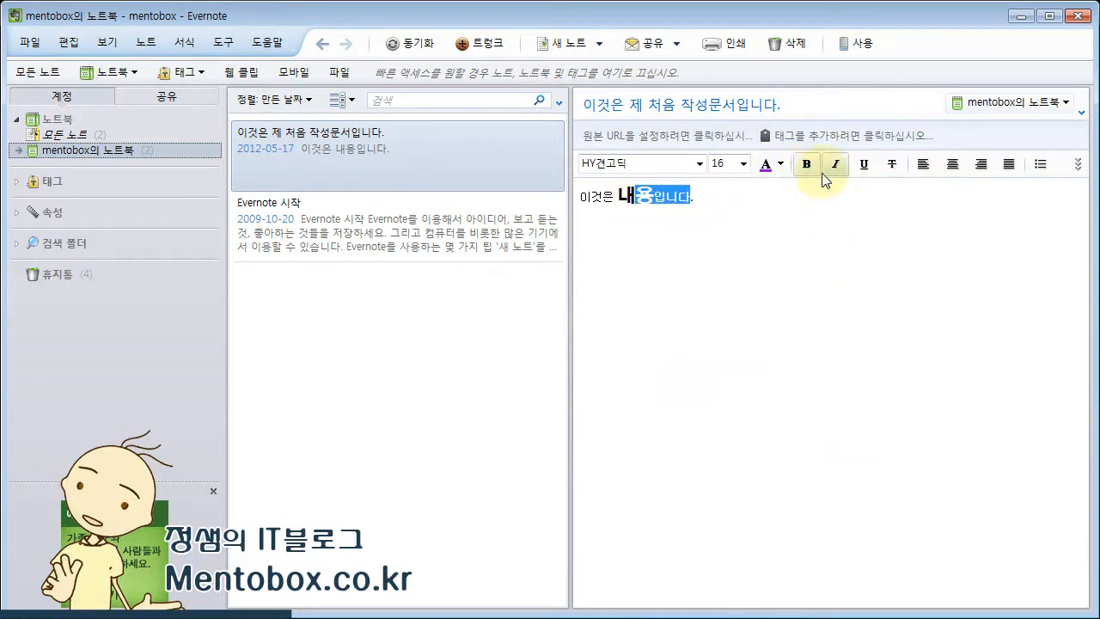
{"action": "left_click", "coordinate": [834, 165]}
{"action": "left_click", "coordinate": [863, 166]}
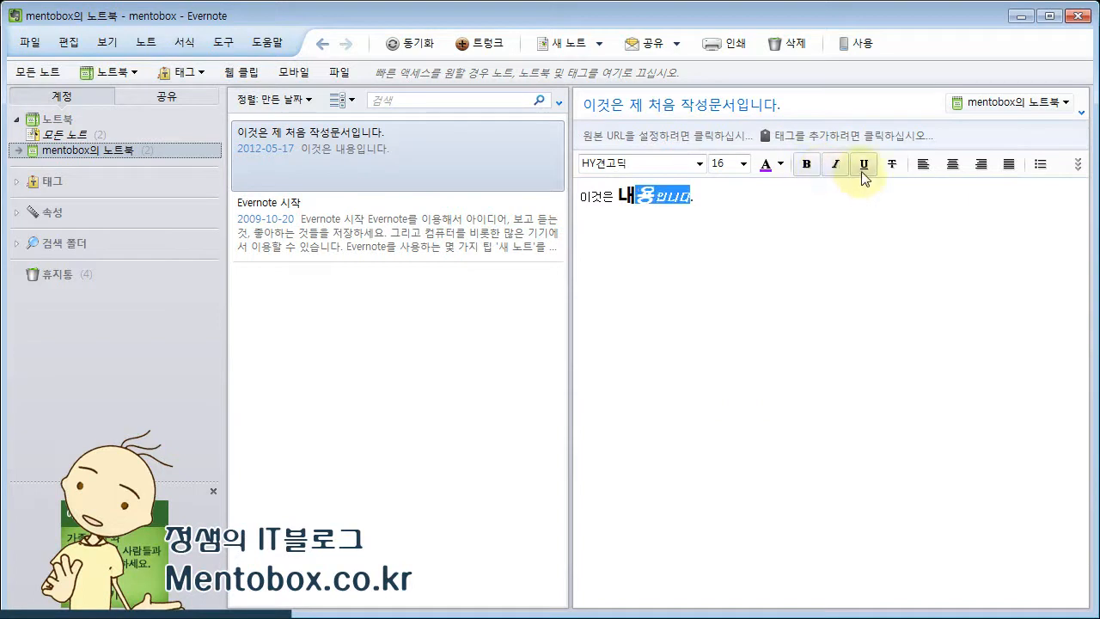
{"action": "left_click", "coordinate": [709, 219]}
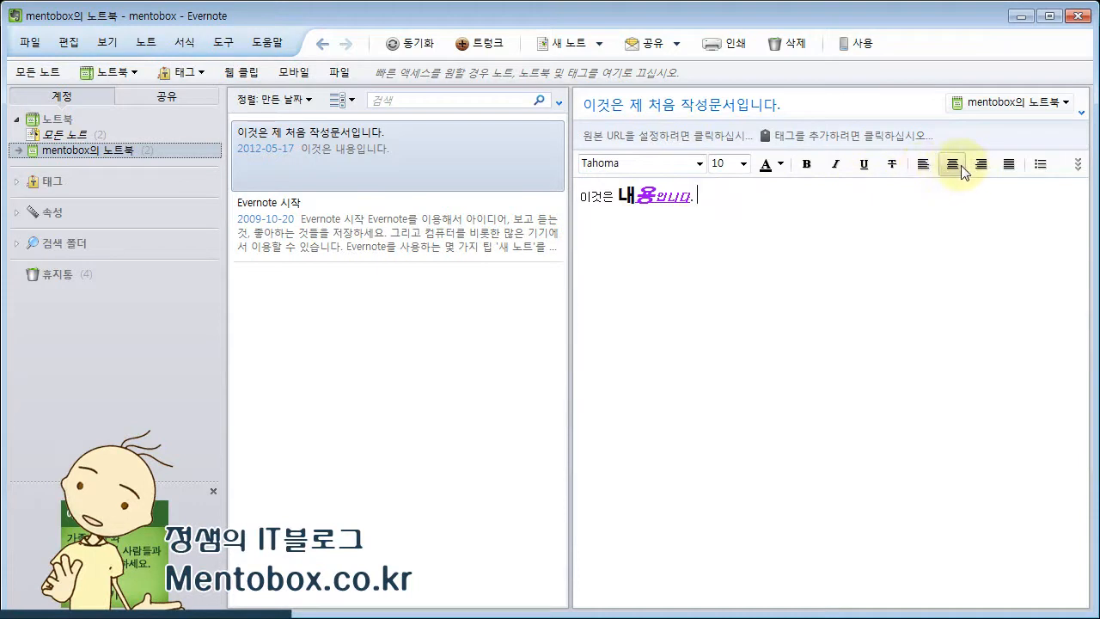
- Try a bulleted list on the body line, remove it, and look at the additional formatting tools
{"action": "left_click", "coordinate": [1040, 165]}
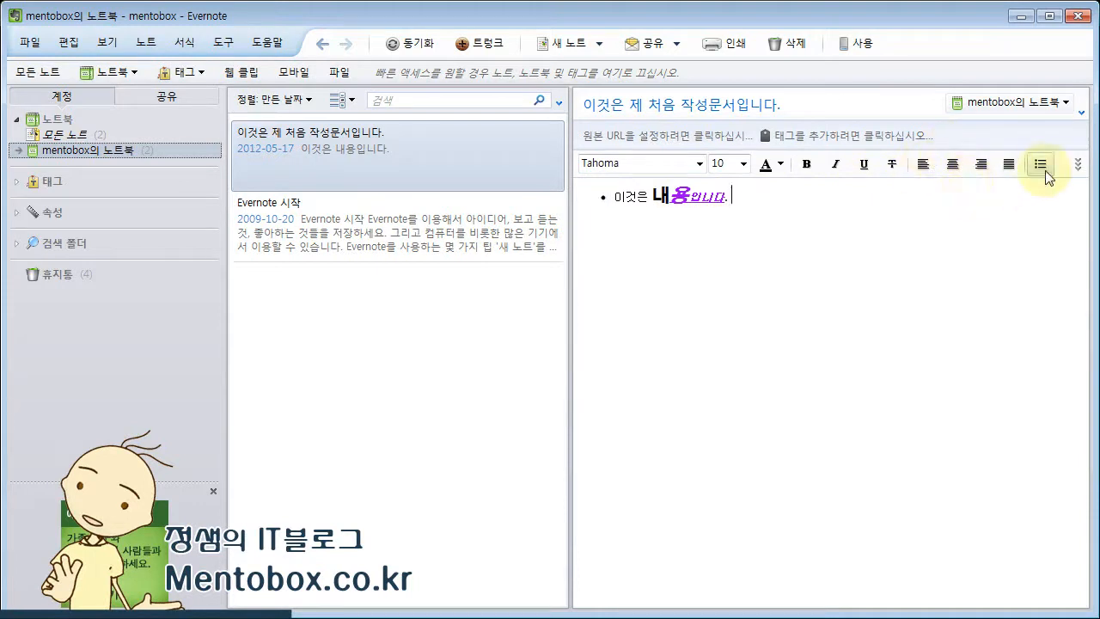
{"action": "left_click", "coordinate": [1044, 170]}
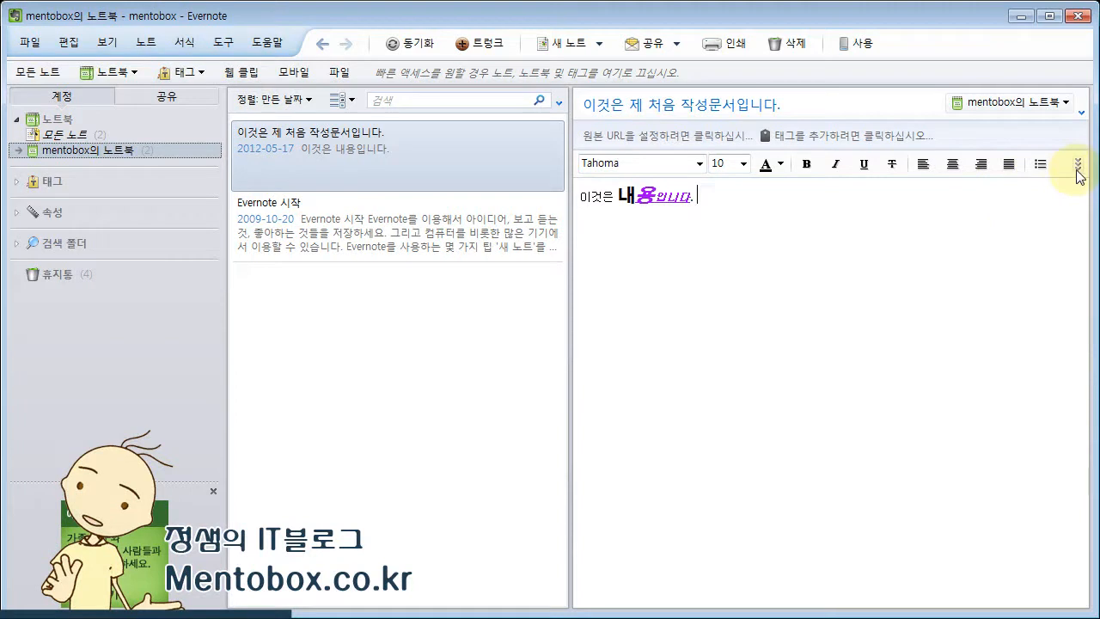
{"action": "left_click", "coordinate": [1078, 169]}
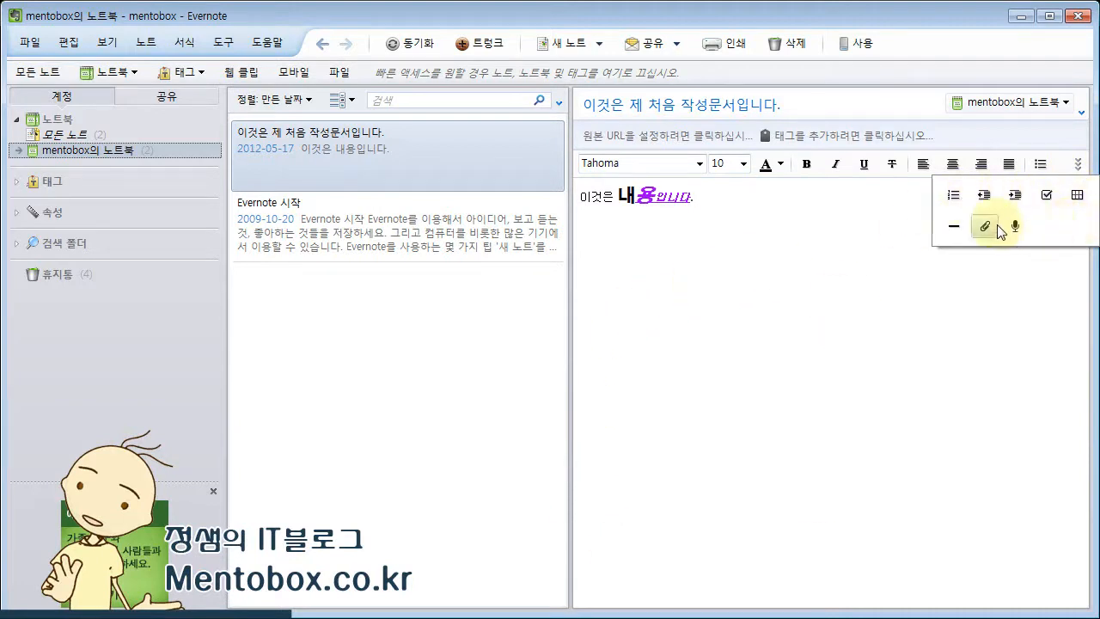
{"action": "left_click", "coordinate": [885, 252]}
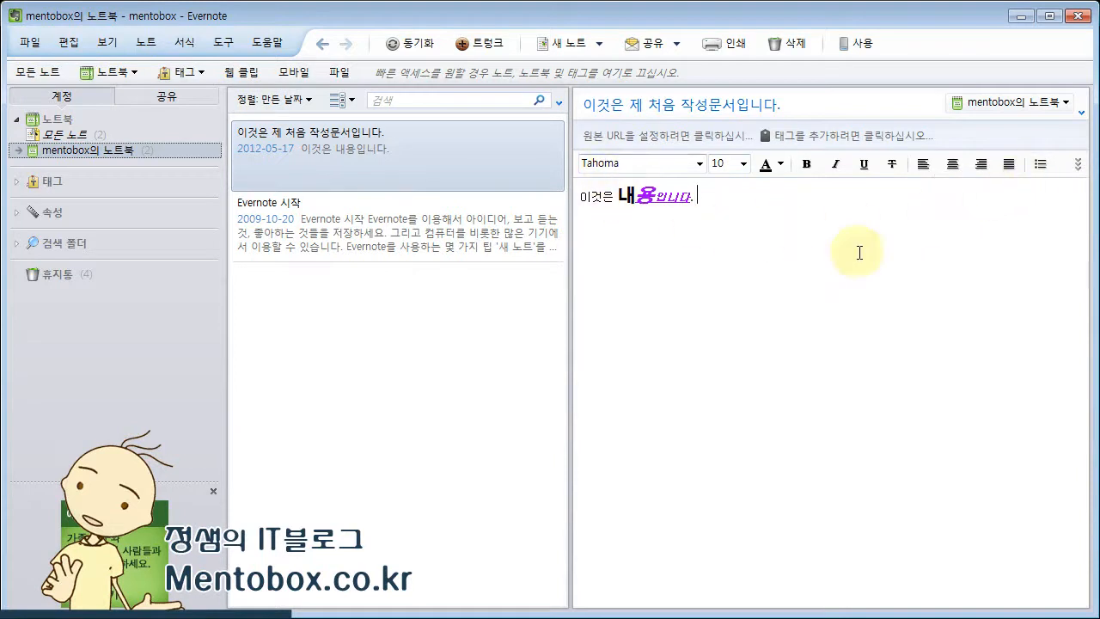
- Narrow the note list somewhat to give the note editor more width
{"action": "left_click_drag", "start_coordinate": [569, 210], "coordinate": [483, 224]}
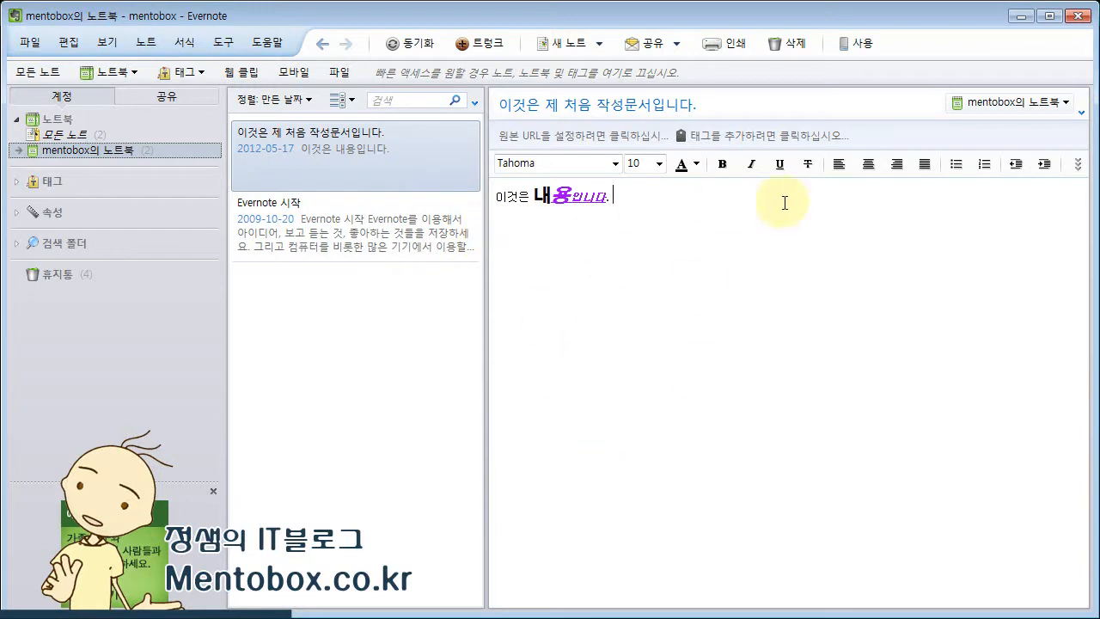
{"action": "left_click_drag", "start_coordinate": [484, 316], "coordinate": [521, 324]}
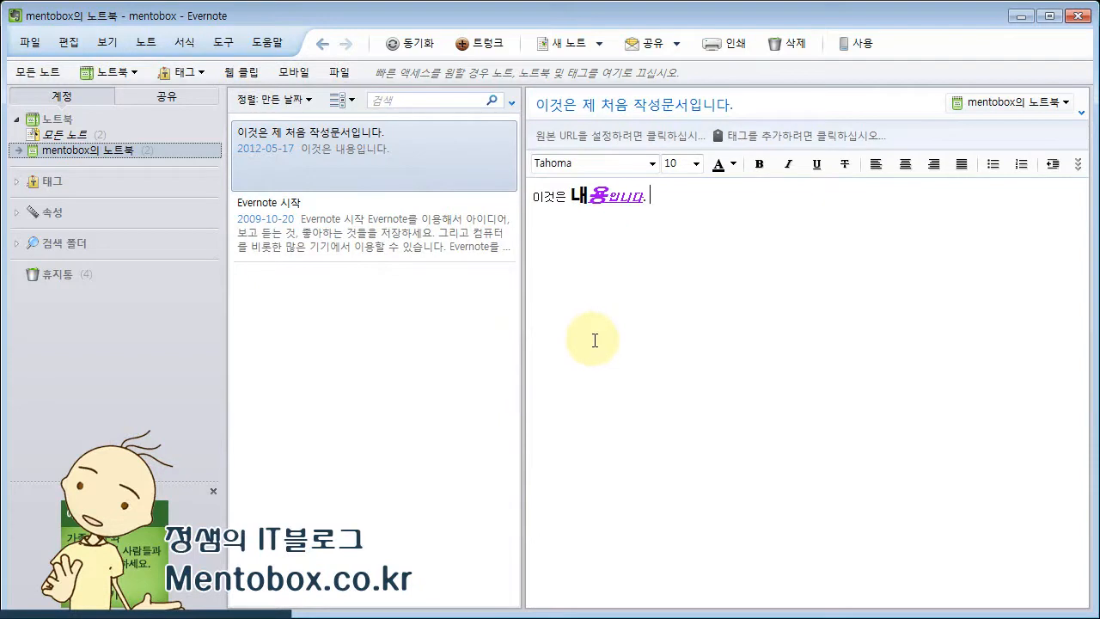
- Toggle the note list between hidden and shown to compare the editor's width
{"action": "key", "text": "F11"}
{"action": "key", "text": "F11"}
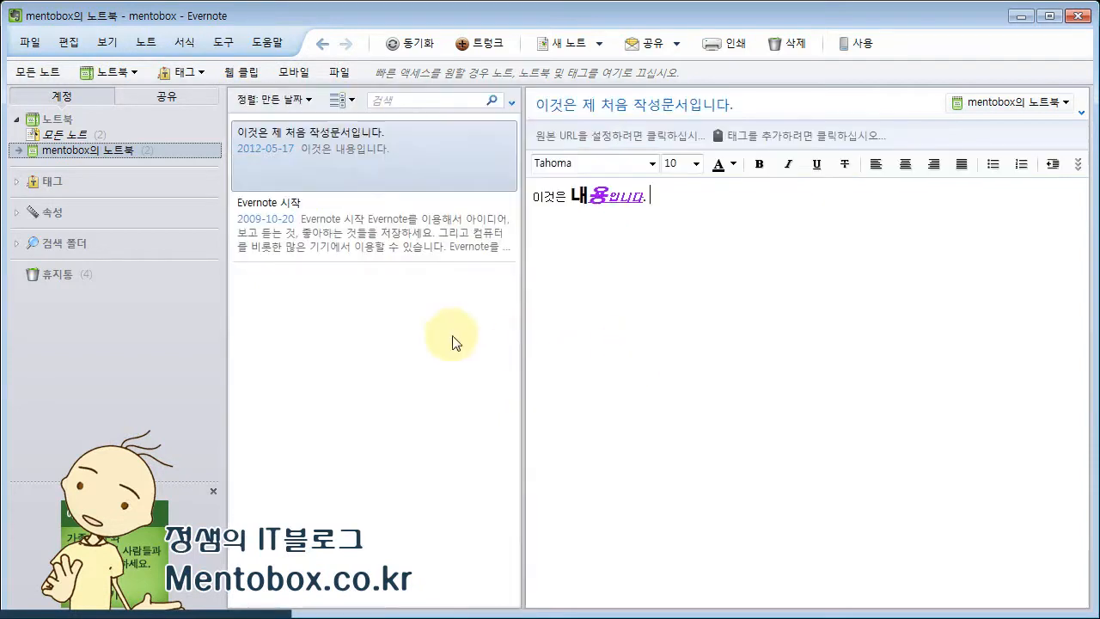
{"action": "key", "text": "F11"}
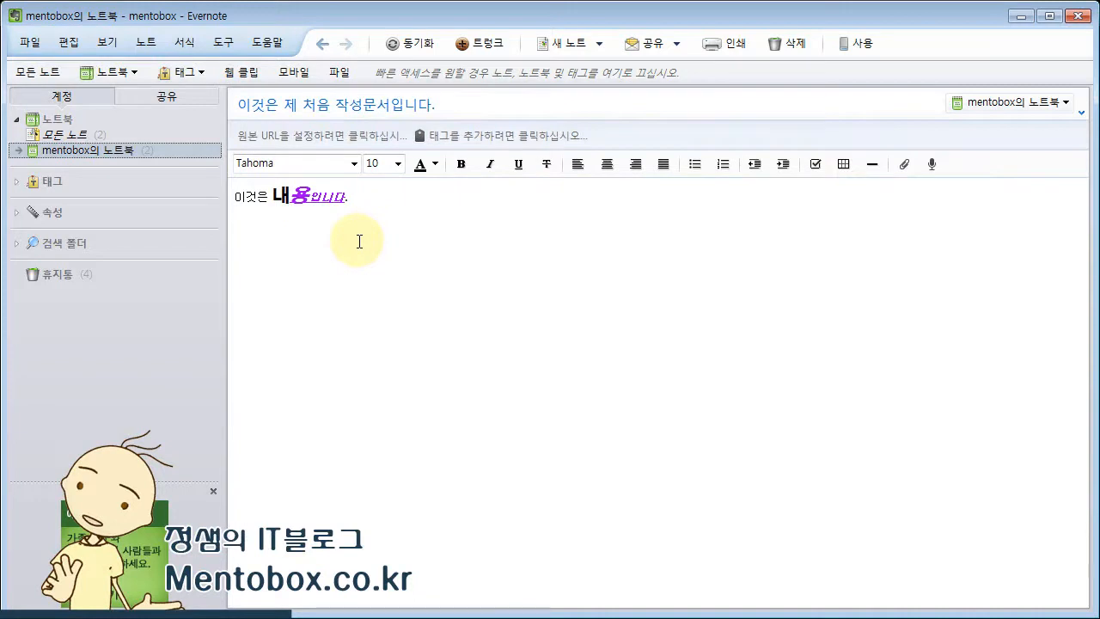
{"action": "key", "text": "F11"}
{"action": "key", "text": "F11"}
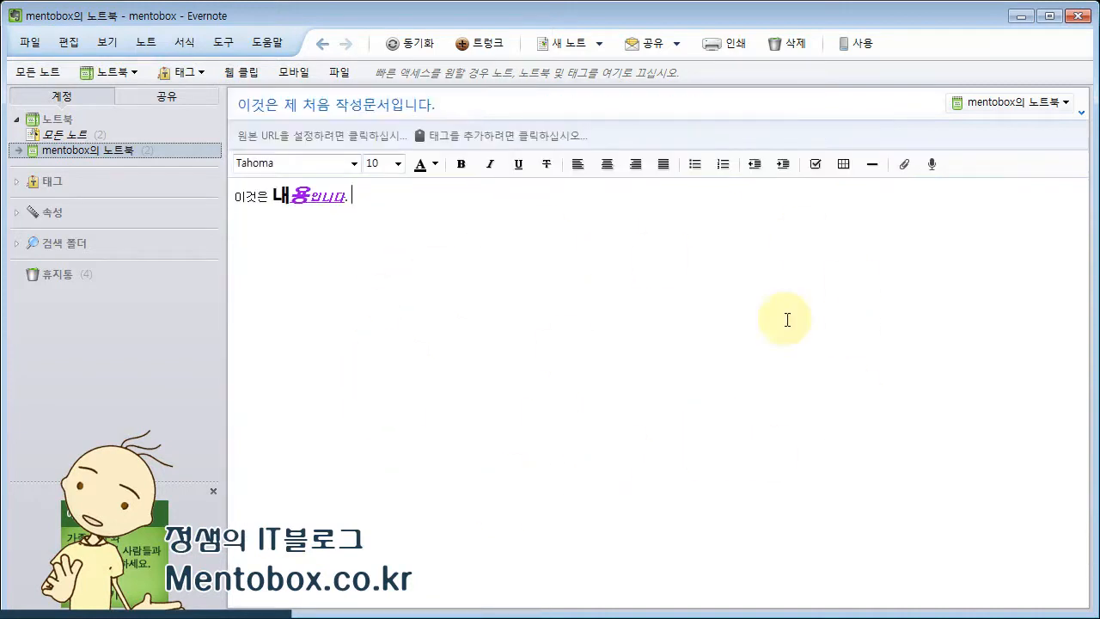
{"action": "key", "text": "F11"}
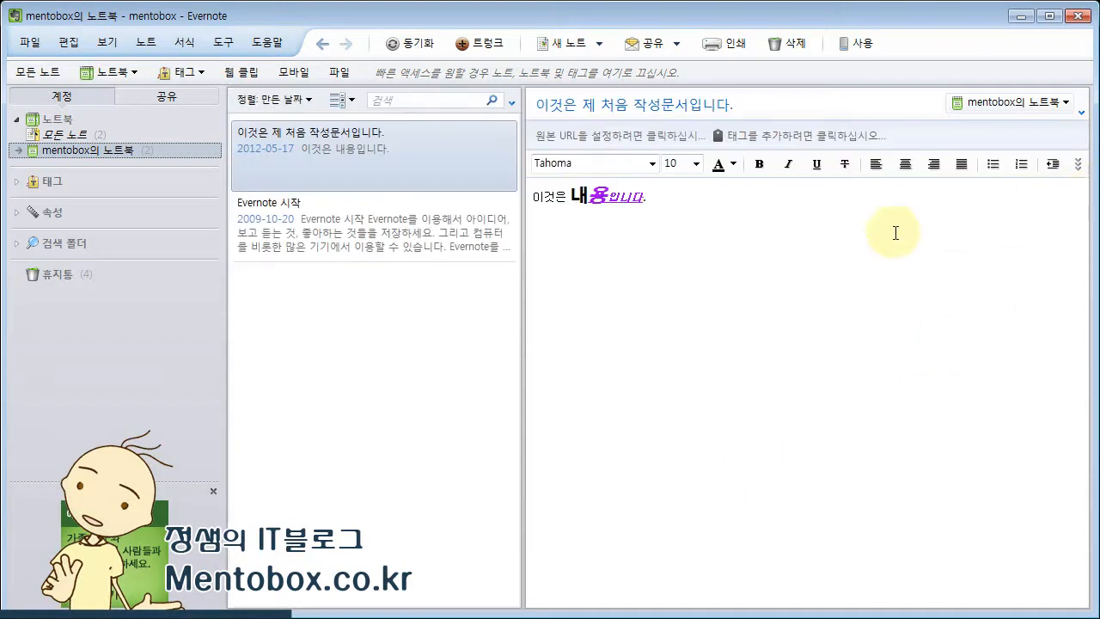
- Hide the note list and insert a checkbox at the end of the body text
{"action": "left_click", "coordinate": [1077, 164]}
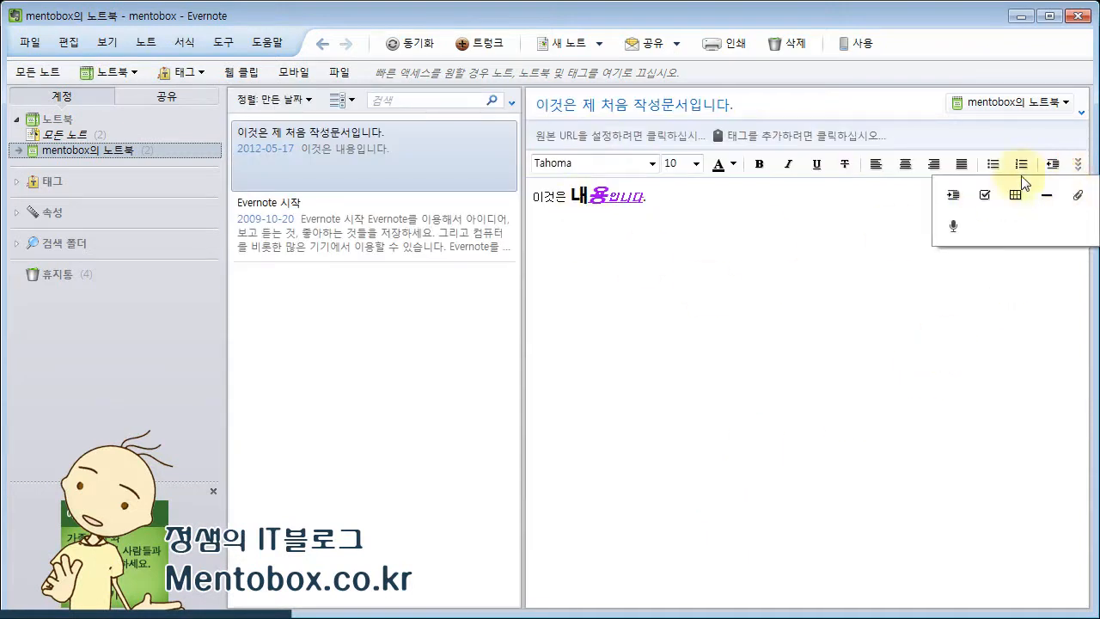
{"action": "key", "text": "F11"}
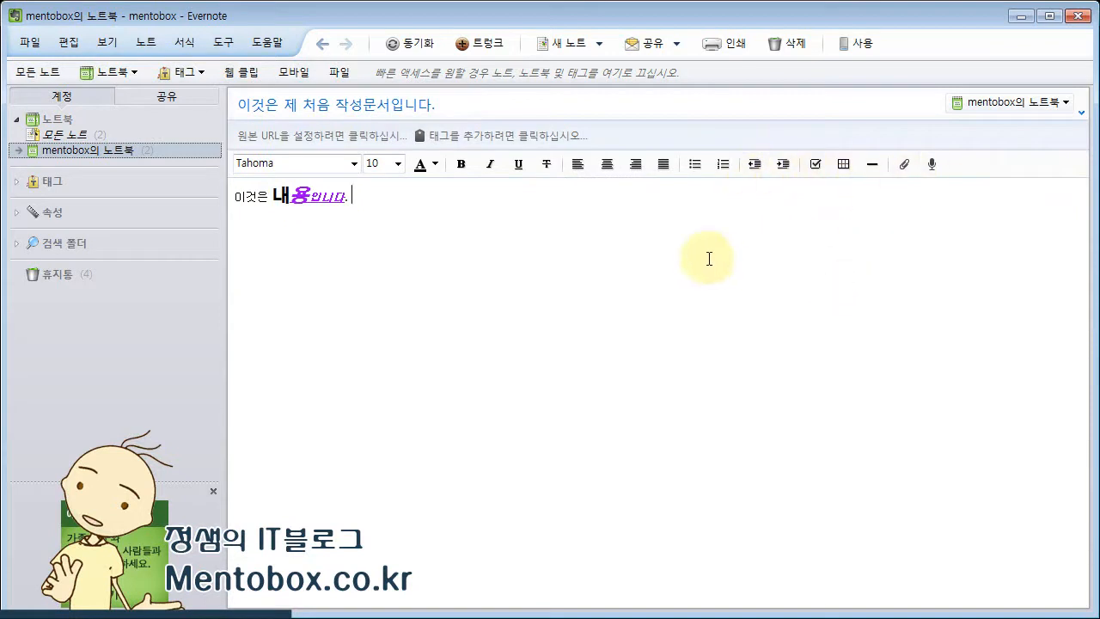
{"action": "left_click", "coordinate": [815, 164]}
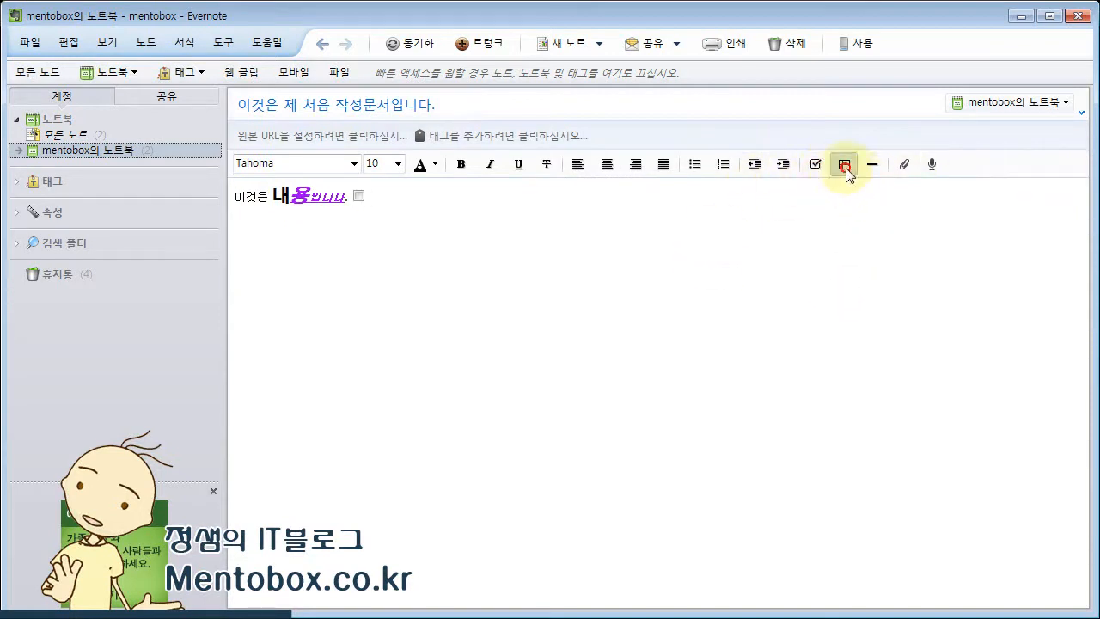
- Insert a table of 2 rows and 4 columns below the text, with a horizontal line in its first cell
{"action": "left_click", "coordinate": [843, 164]}
{"action": "left_click", "coordinate": [916, 244]}
{"action": "left_click", "coordinate": [872, 164]}
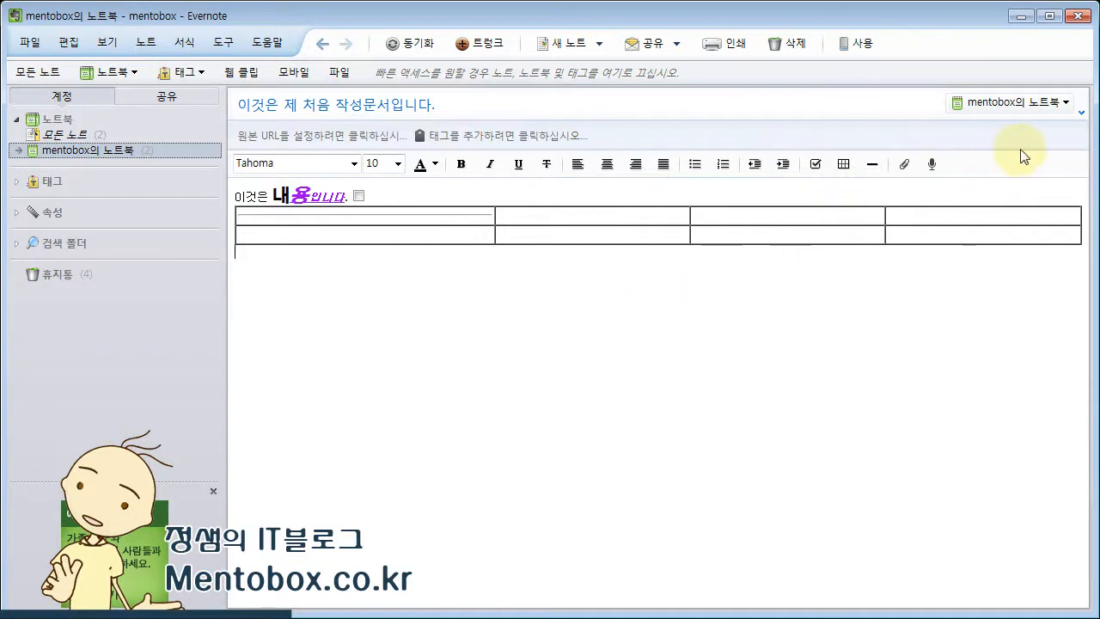
- Show the note list again and switch between the "Evernote 시작" note and the new note, ending on the new one
{"action": "key", "text": "F11"}
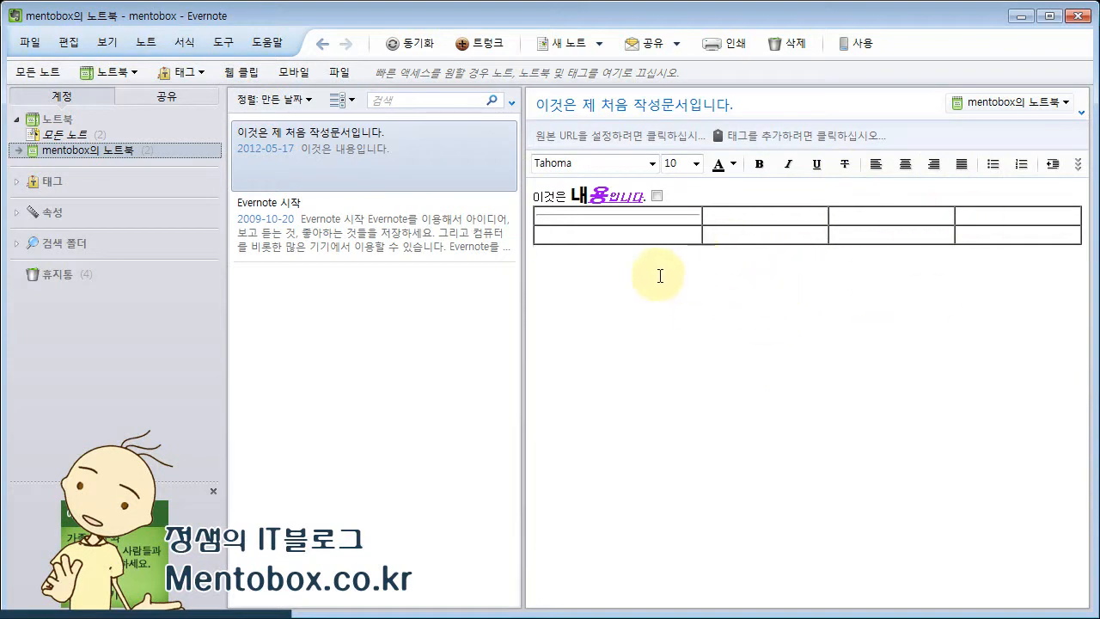
{"action": "left_click", "coordinate": [430, 221]}
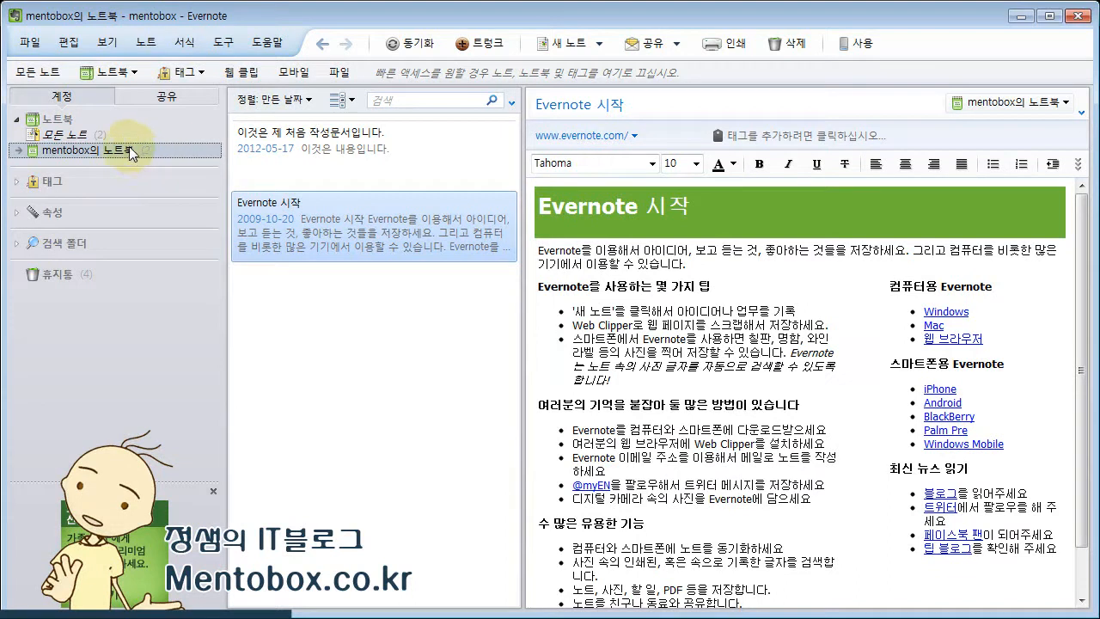
{"action": "left_click", "coordinate": [344, 154]}
{"action": "left_click", "coordinate": [370, 220]}
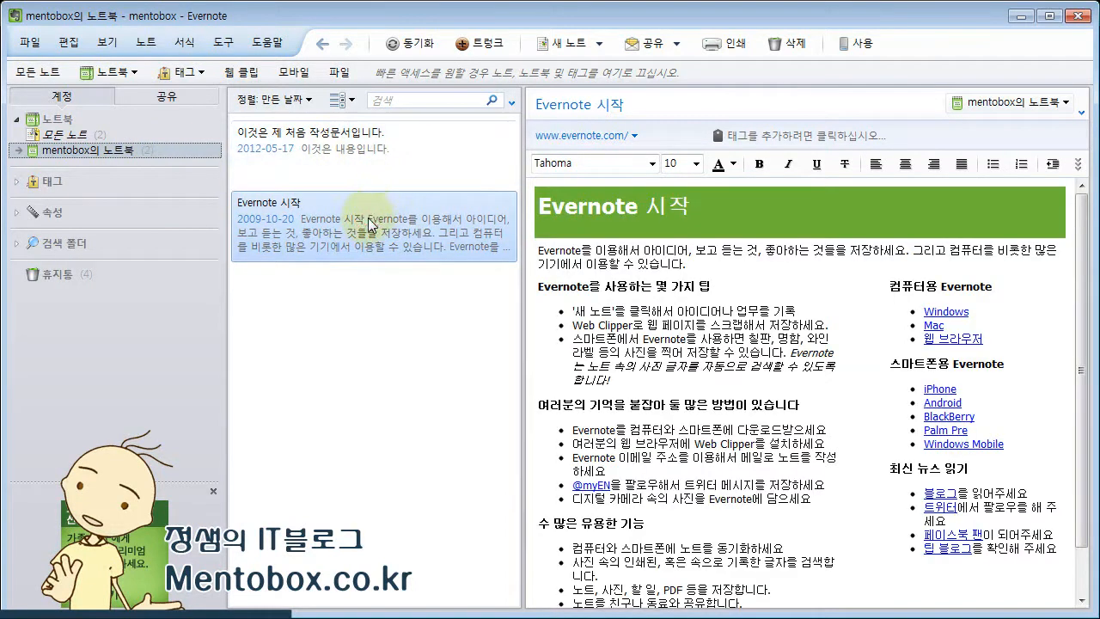
{"action": "left_click", "coordinate": [421, 180]}
{"action": "left_click", "coordinate": [424, 203]}
{"action": "left_click", "coordinate": [425, 174]}
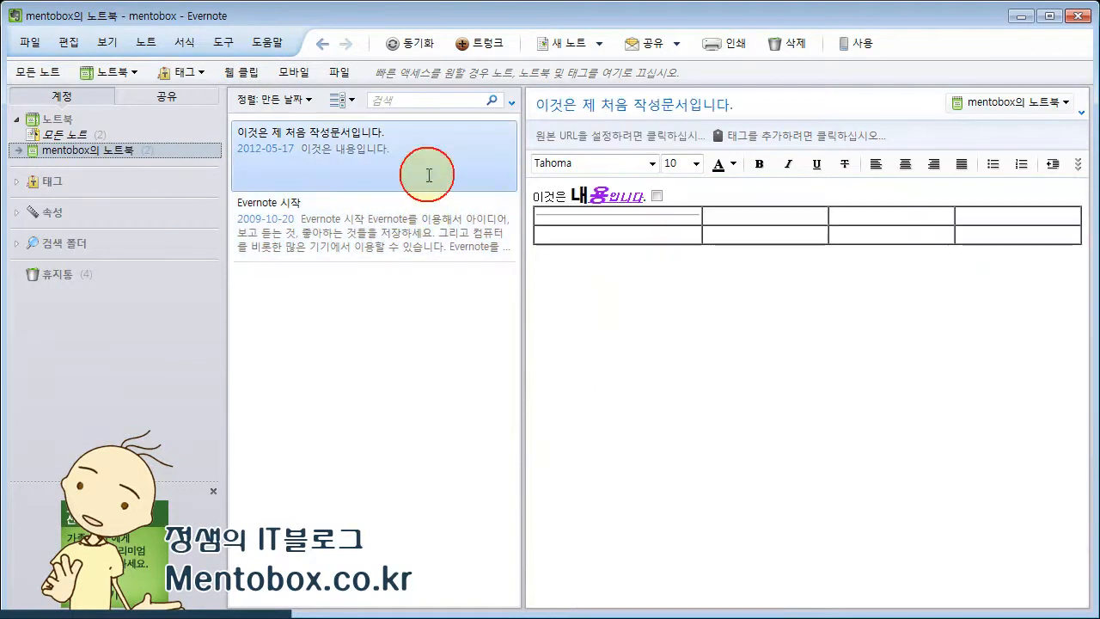
- Rename the existing default notebook as "경제 노트북"
{"action": "right_click", "coordinate": [100, 149]}
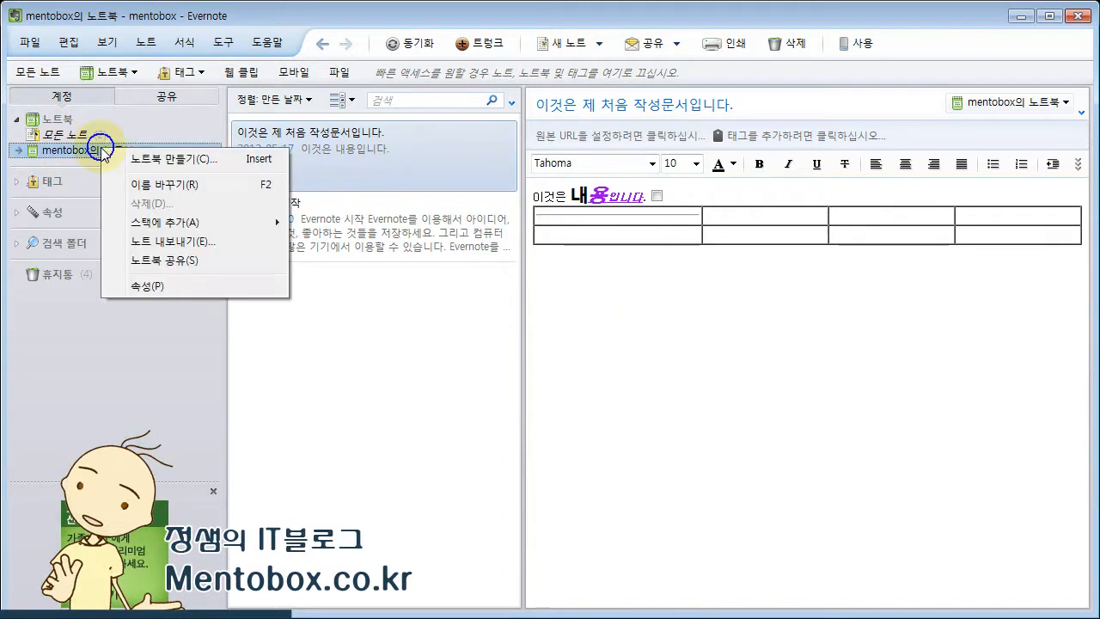
{"action": "left_click", "coordinate": [165, 184]}
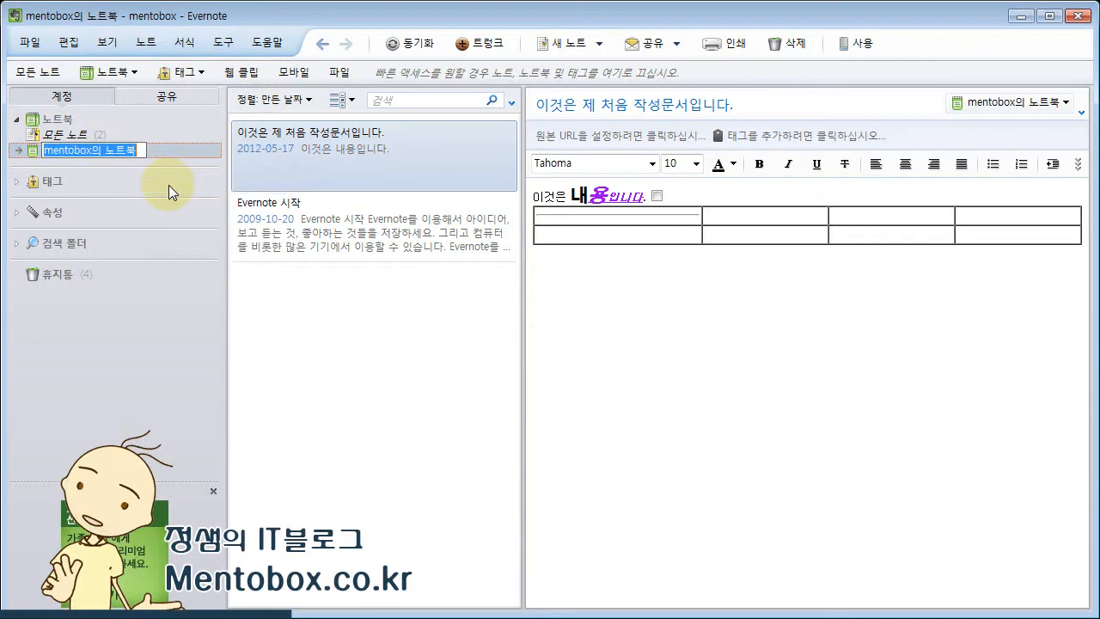
{"action": "type", "text": "경제 노트북"}
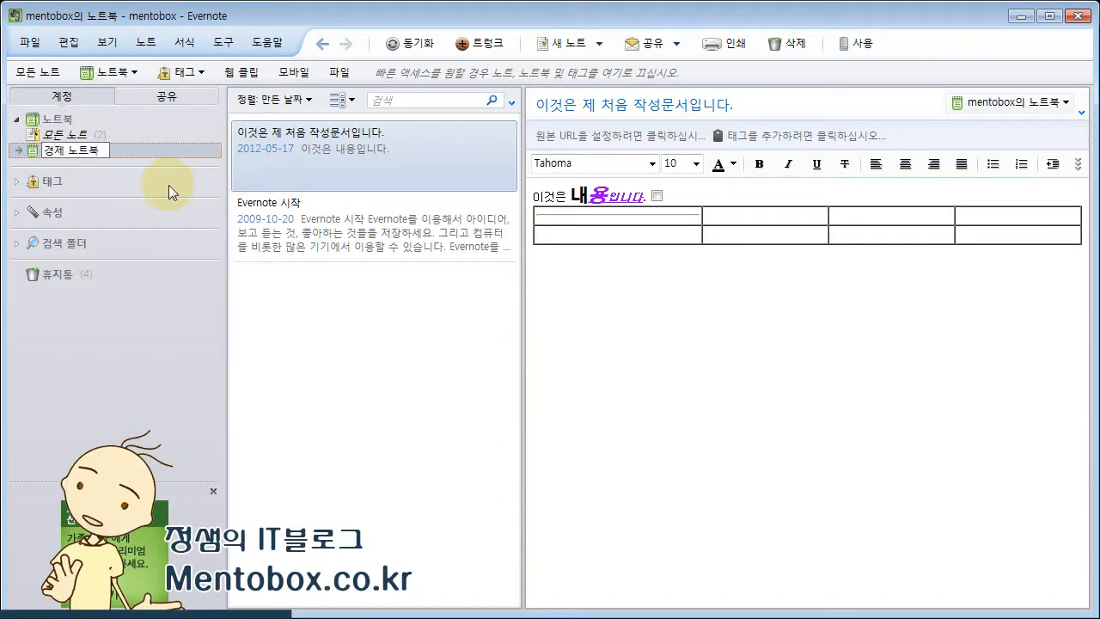
{"action": "left_click", "coordinate": [334, 272]}
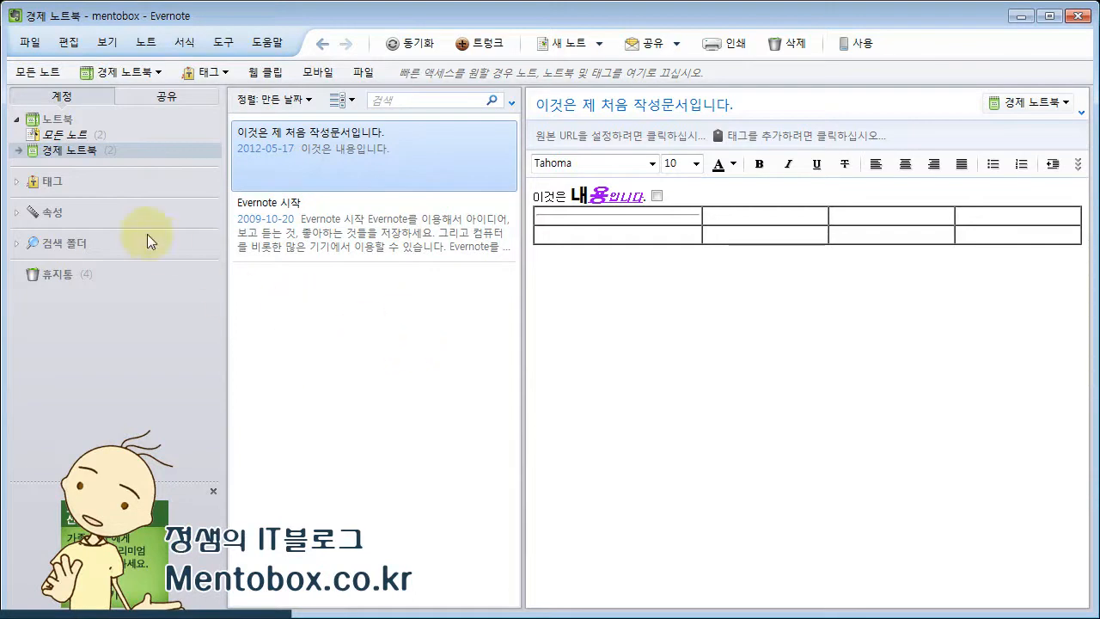
- Create a synchronized notebook named "연예기사 노트북" and set it as the default notebook
{"action": "right_click", "coordinate": [83, 158]}
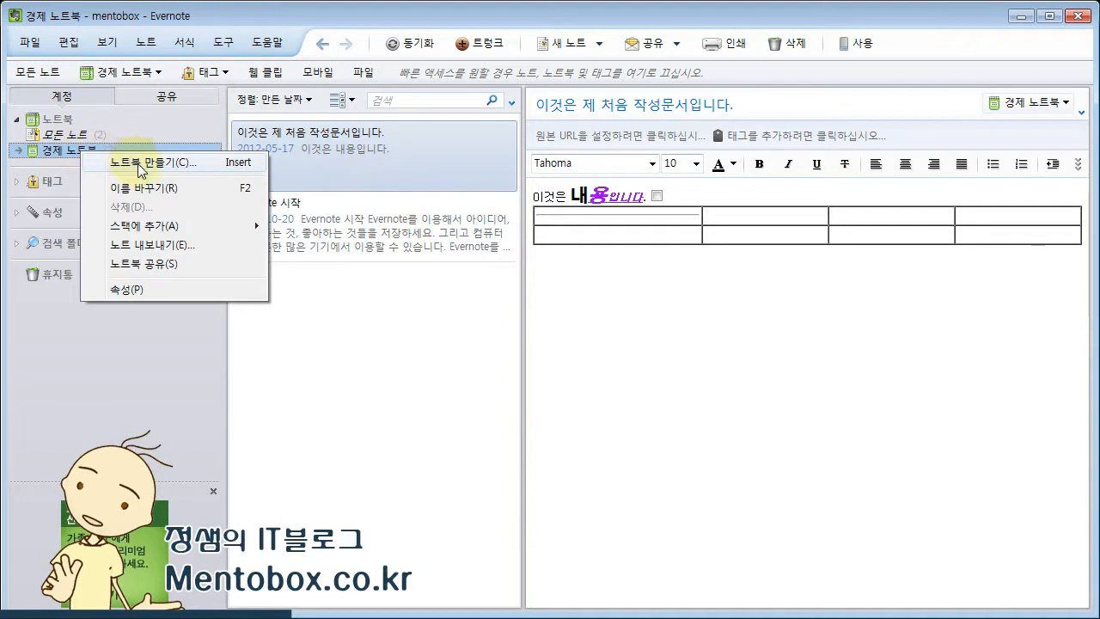
{"action": "left_click", "coordinate": [210, 164]}
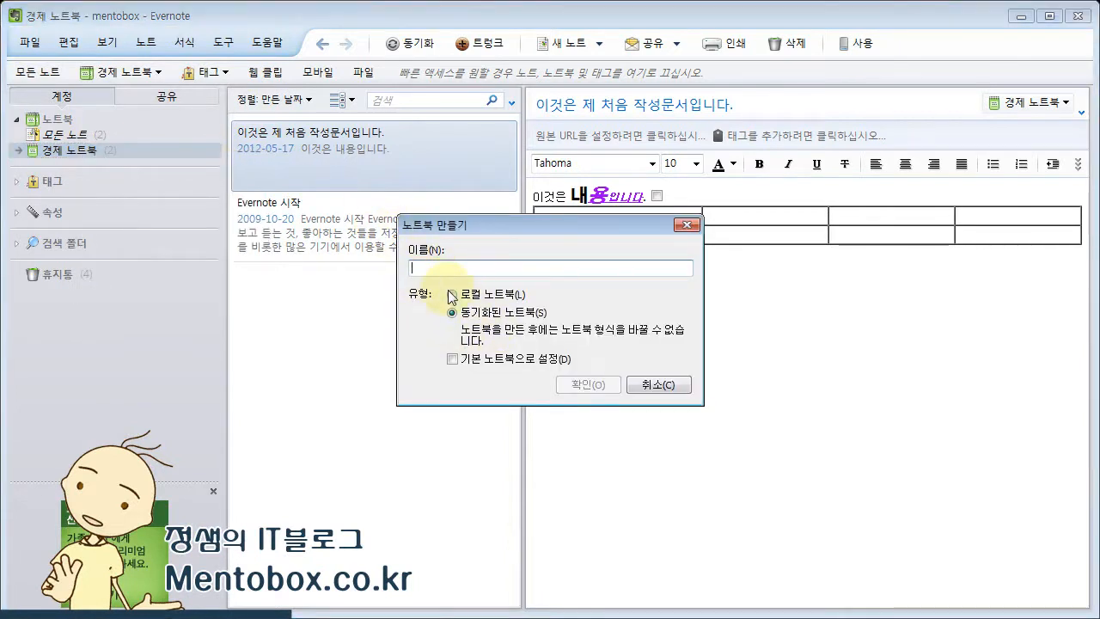
{"action": "type", "text": "연예"}
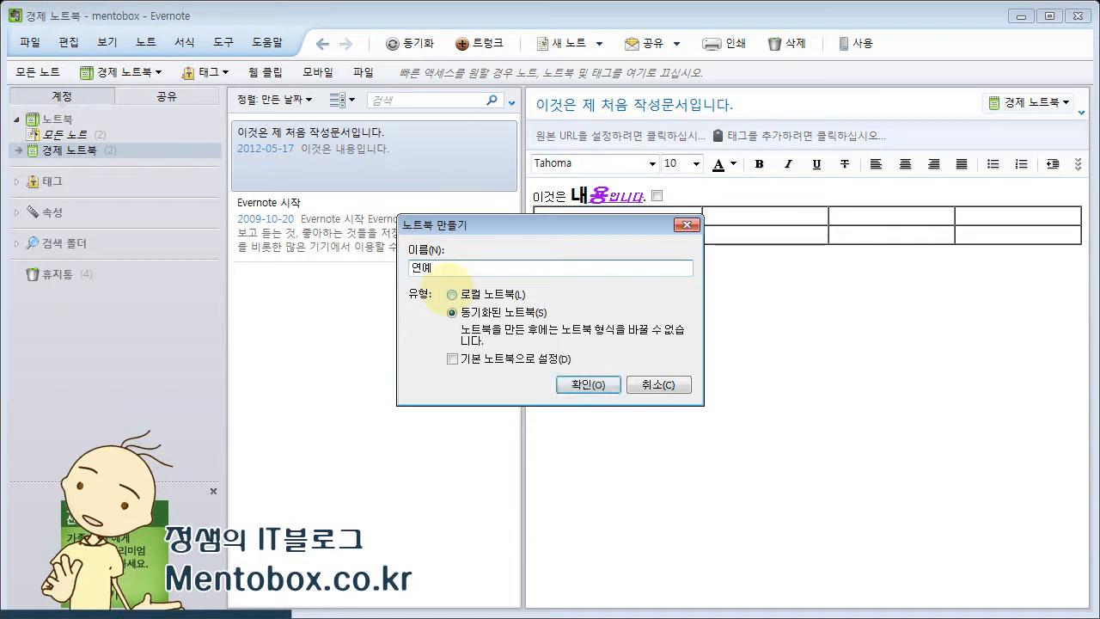
{"action": "type", "text": "기사 노트북"}
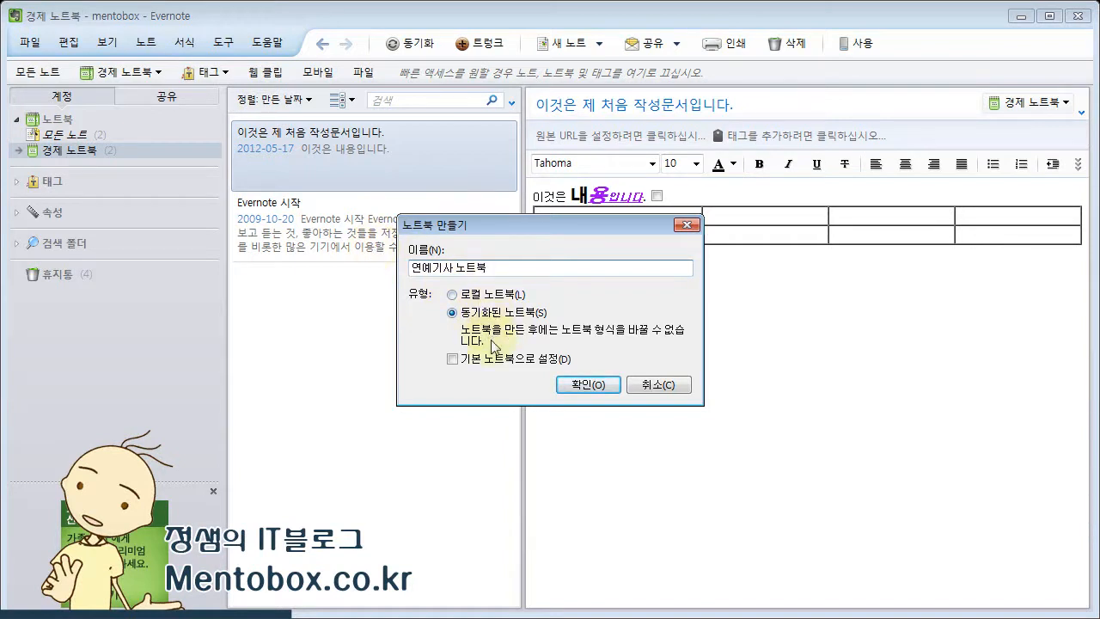
{"action": "left_click", "coordinate": [428, 272]}
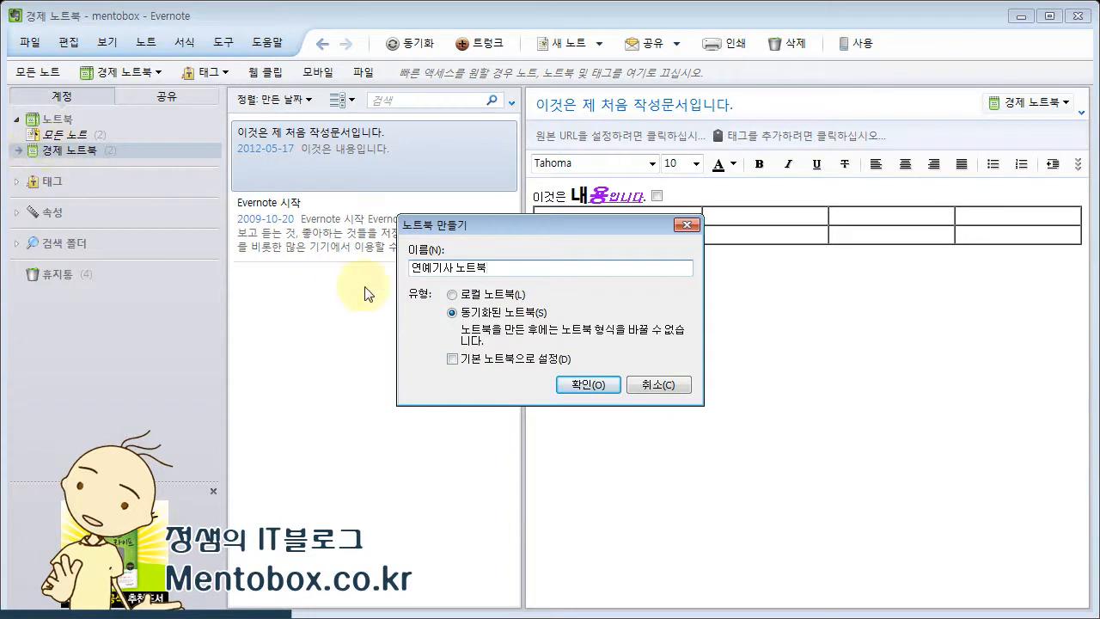
{"action": "left_click", "coordinate": [456, 364]}
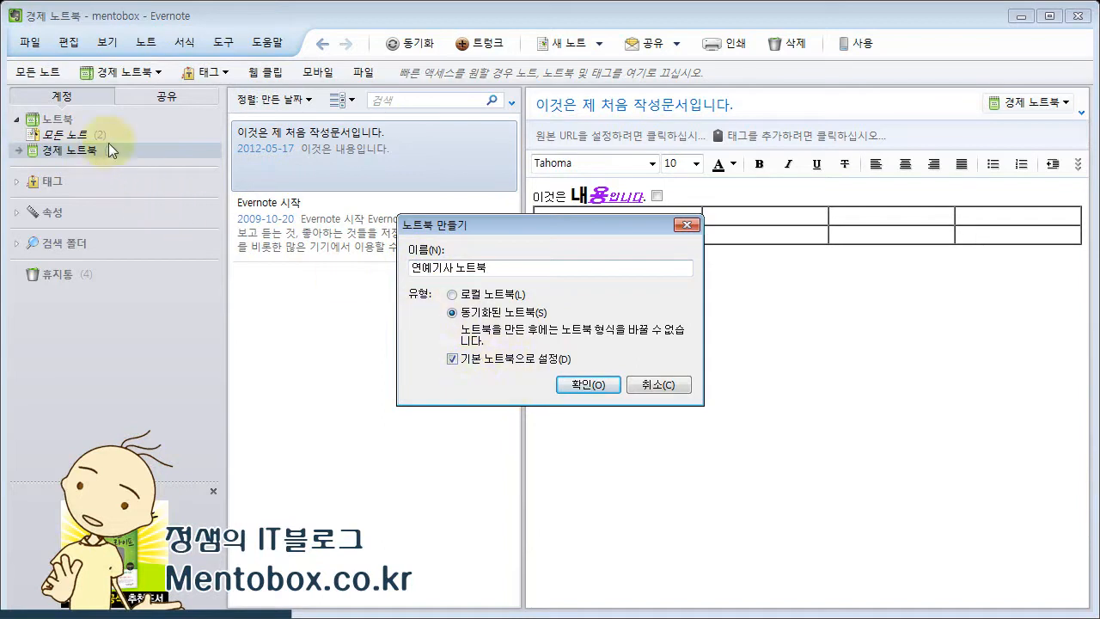
{"action": "left_click", "coordinate": [586, 386]}
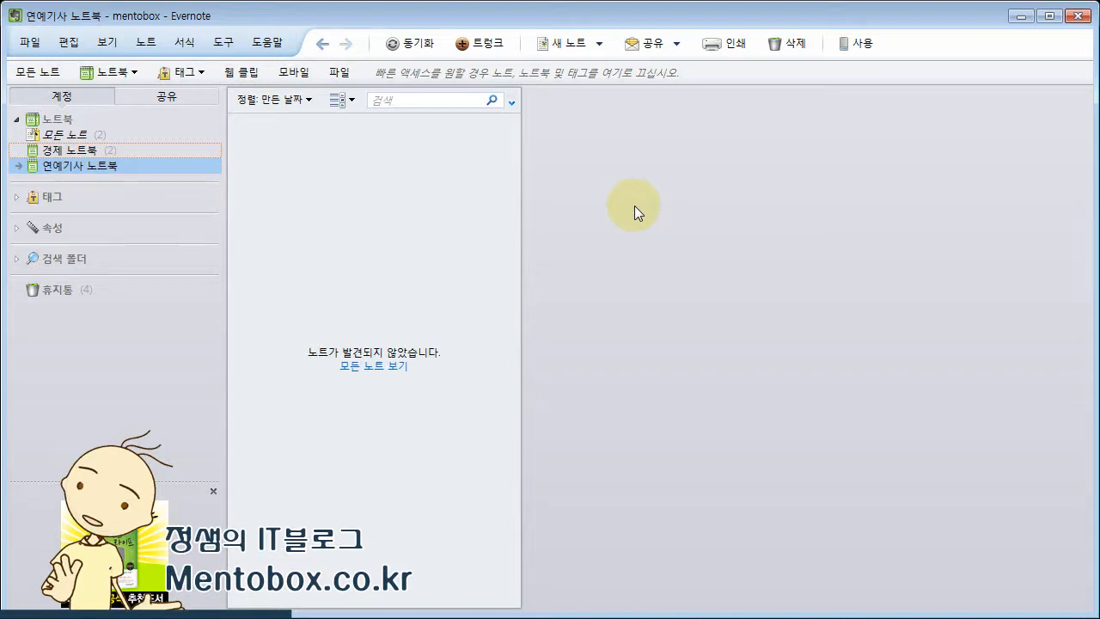
- Set "경제 노트북" as the default notebook in its properties
{"action": "left_click", "coordinate": [57, 153]}
{"action": "right_click", "coordinate": [68, 152]}
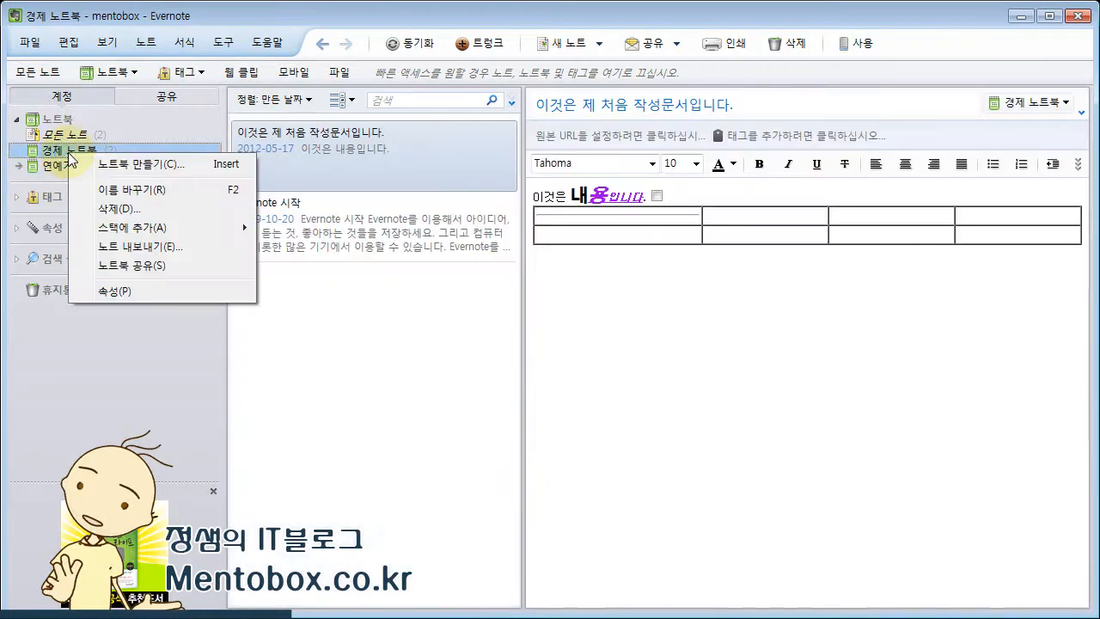
{"action": "left_click", "coordinate": [120, 292]}
{"action": "left_click", "coordinate": [455, 327]}
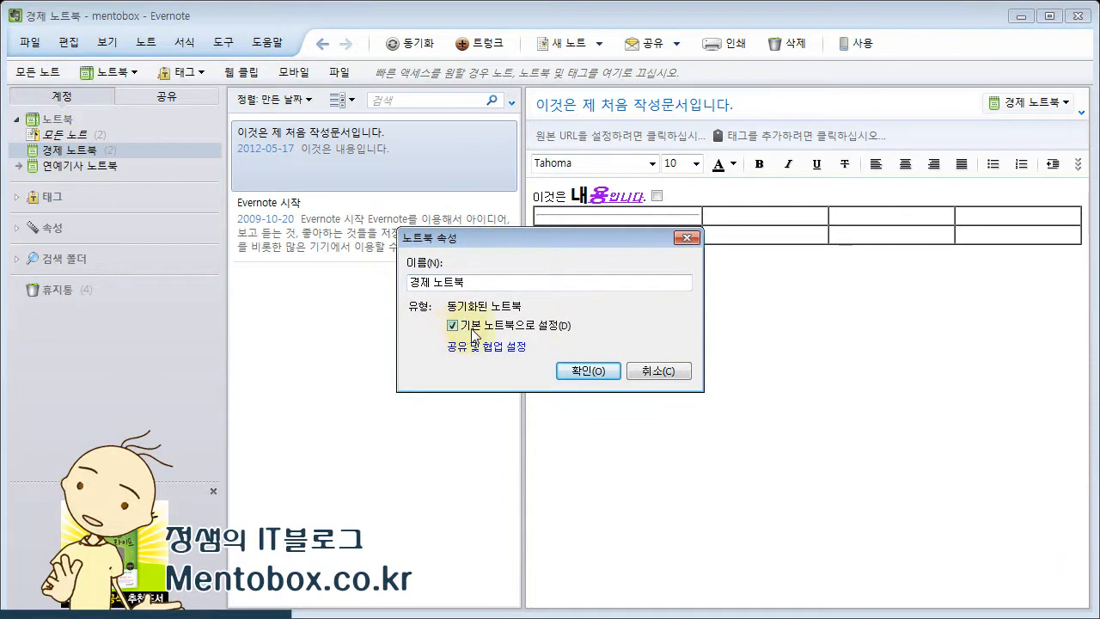
{"action": "left_click", "coordinate": [586, 370]}
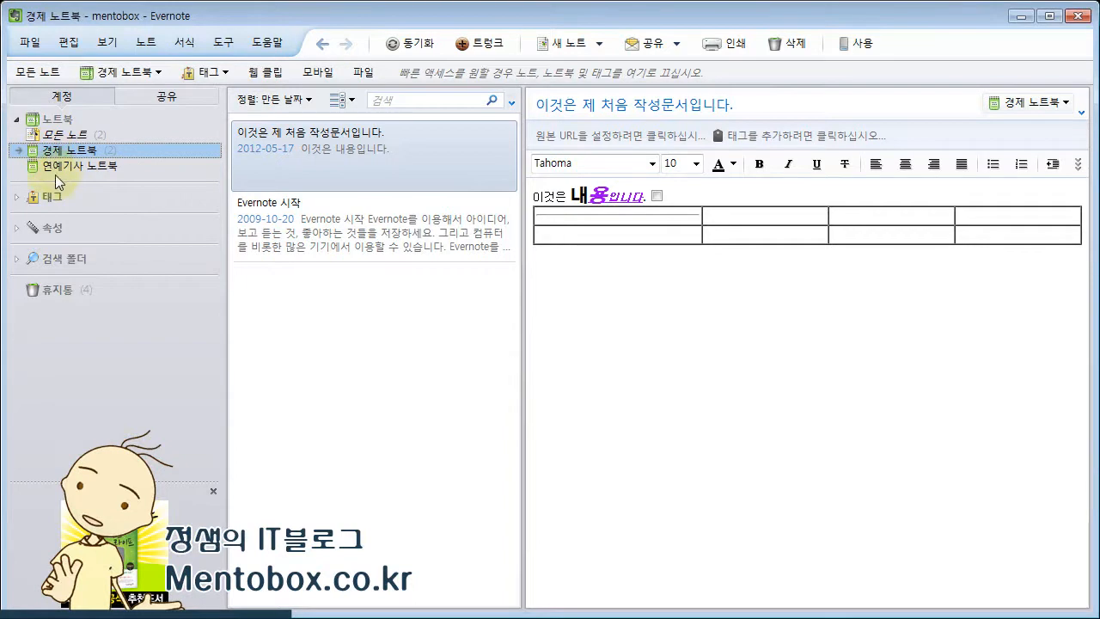
- Create a note in "연예기사 노트북" titled "오늘의 기사모음" with the body text "추후수정예정"
{"action": "left_click", "coordinate": [76, 167]}
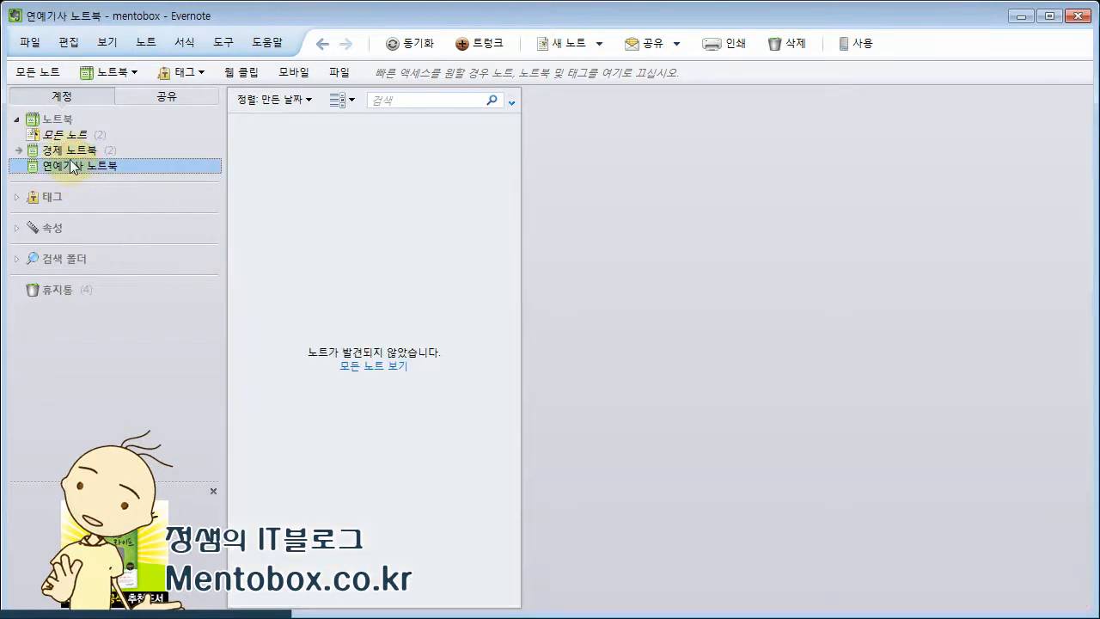
{"action": "left_click", "coordinate": [67, 155]}
{"action": "left_click", "coordinate": [71, 165]}
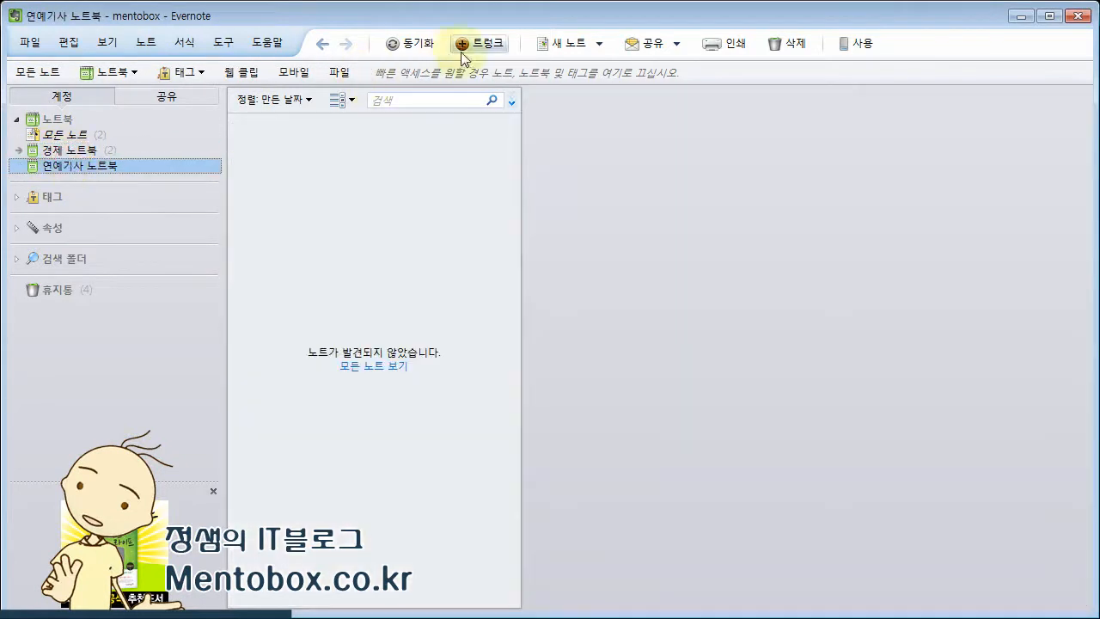
{"action": "left_click", "coordinate": [554, 43]}
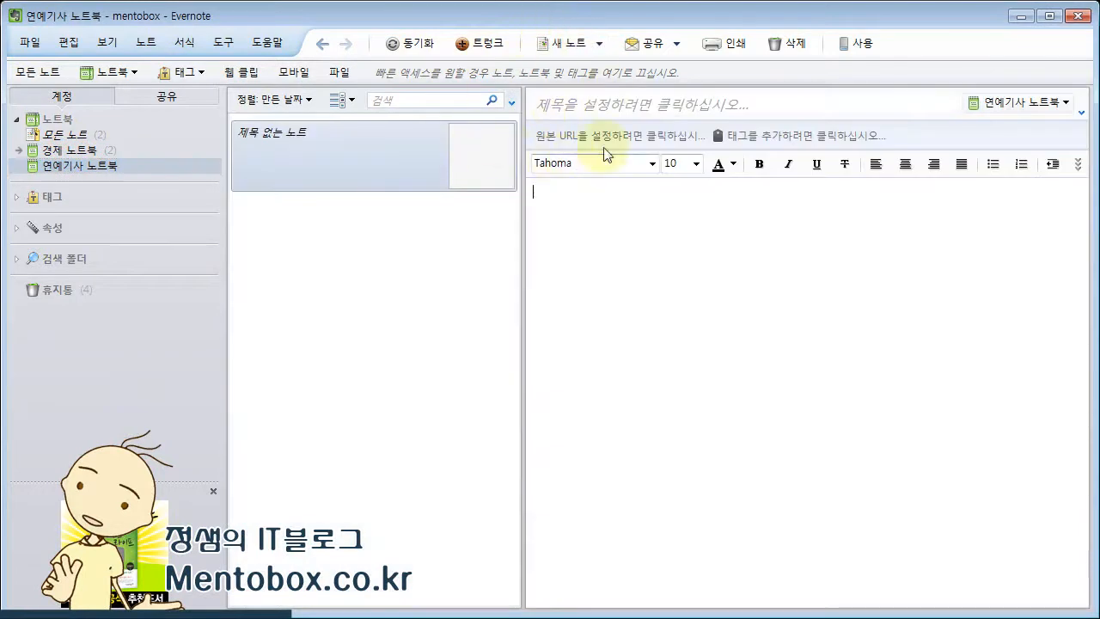
{"action": "left_click", "coordinate": [596, 104]}
{"action": "type", "text": "오늘의 기사모음"}
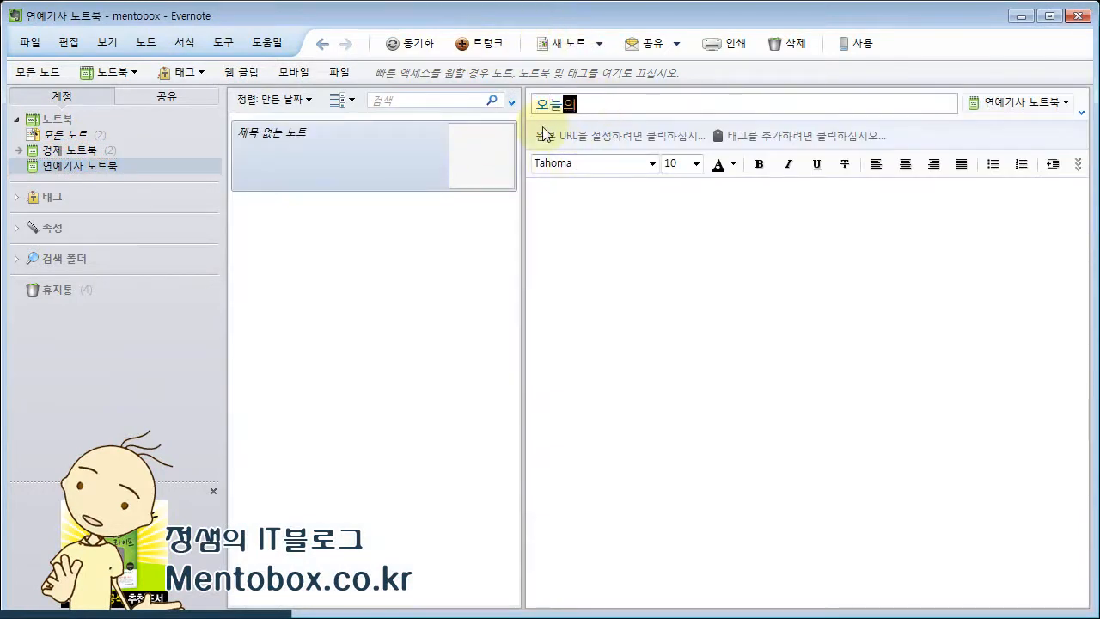
{"action": "left_click", "coordinate": [615, 239]}
{"action": "type", "text": "추후수정예정"}
{"action": "left_click", "coordinate": [430, 253]}
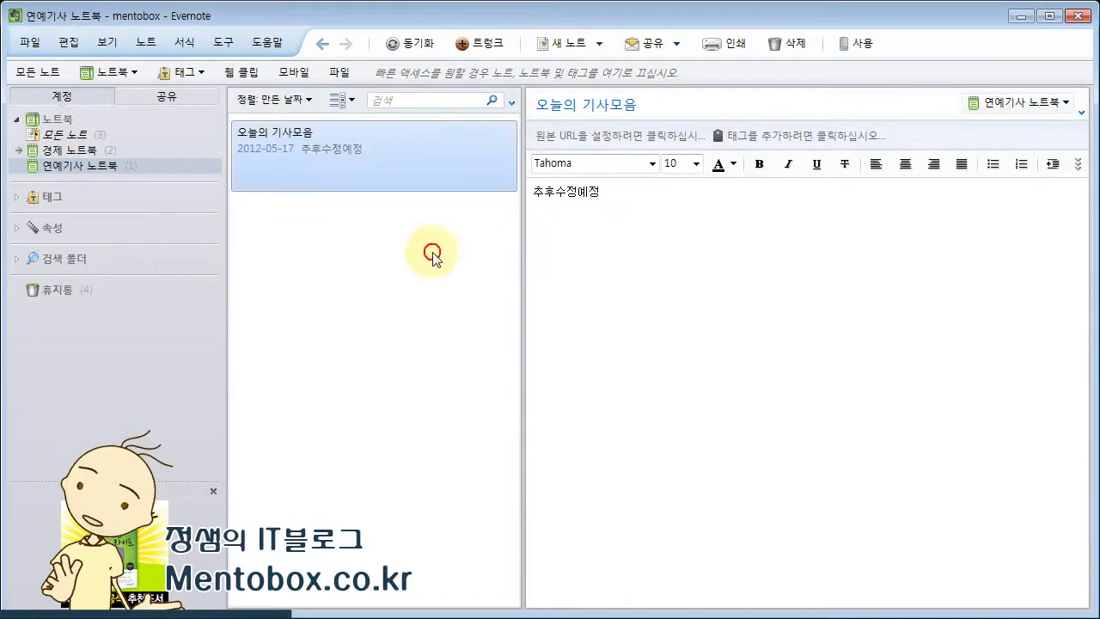
- View the two notebooks in turn and create a third, synchronized notebook named "의학정보"
{"action": "left_click", "coordinate": [81, 152]}
{"action": "left_click", "coordinate": [80, 164]}
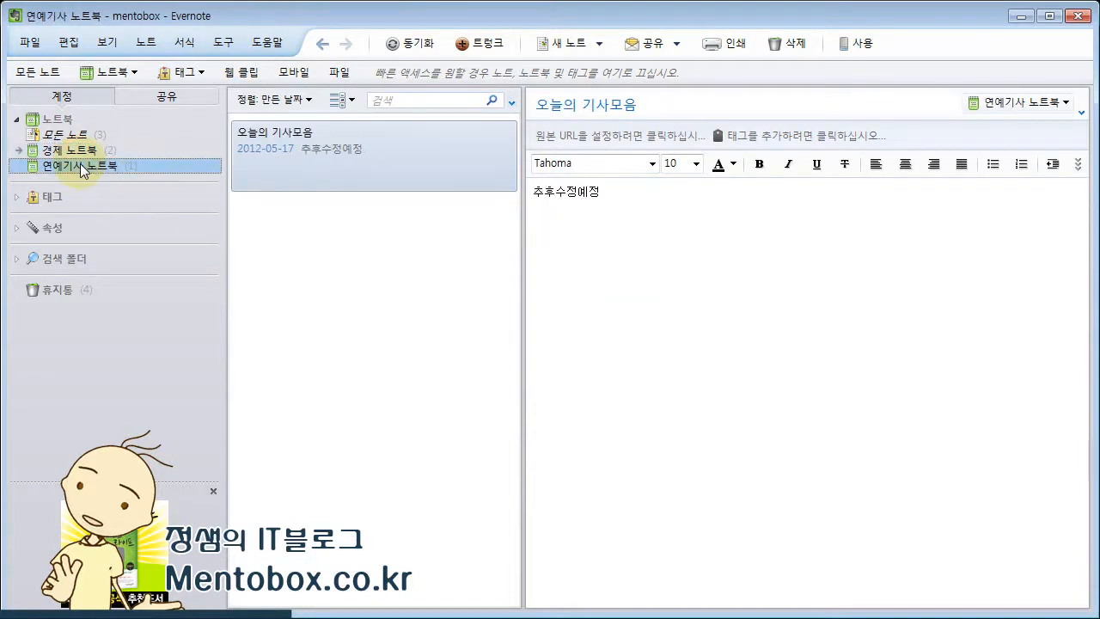
{"action": "right_click", "coordinate": [80, 164]}
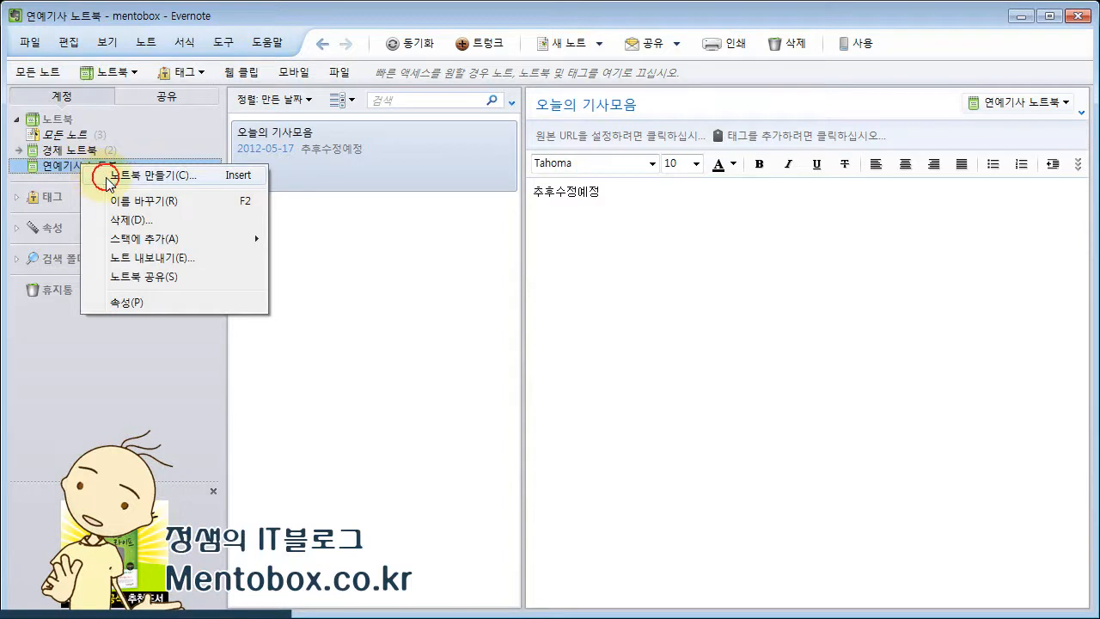
{"action": "left_click", "coordinate": [105, 177]}
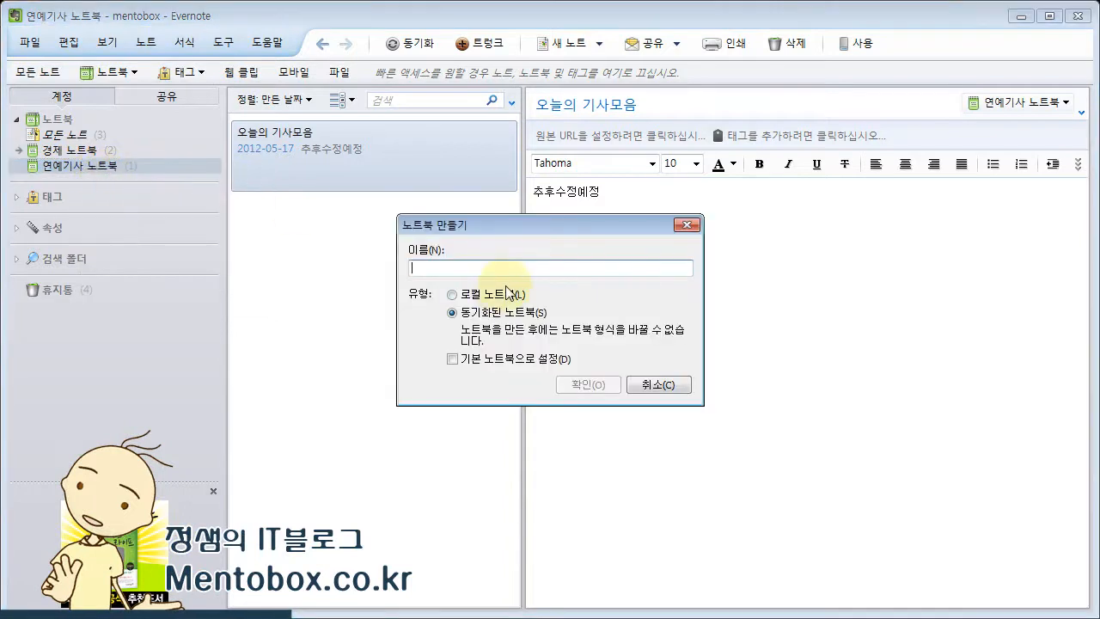
{"action": "type", "text": "의학정보"}
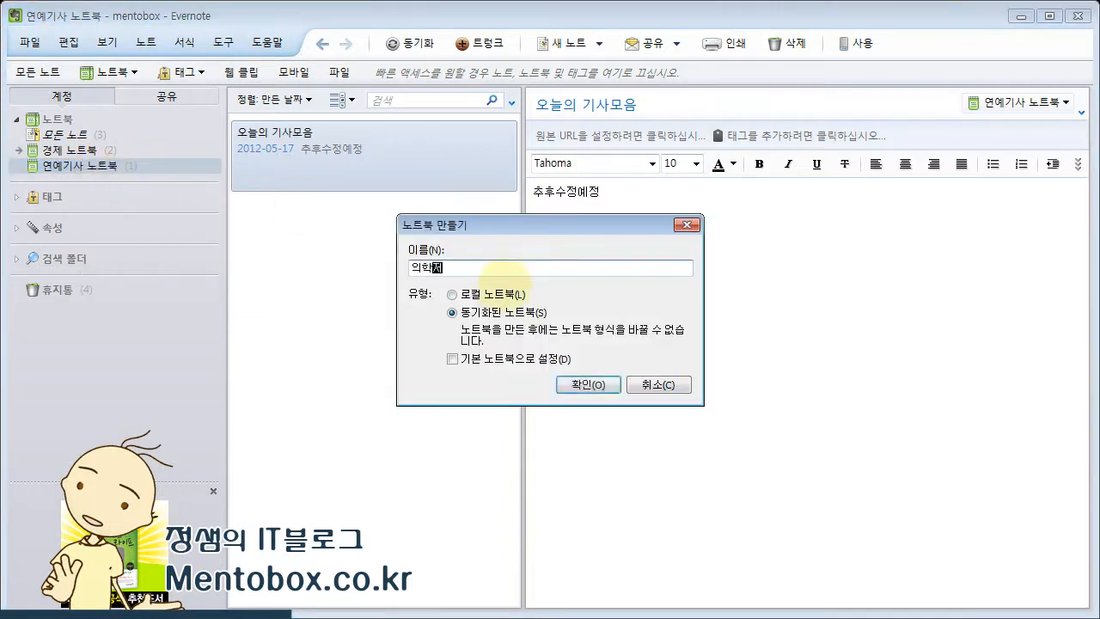
{"action": "left_click", "coordinate": [589, 383]}
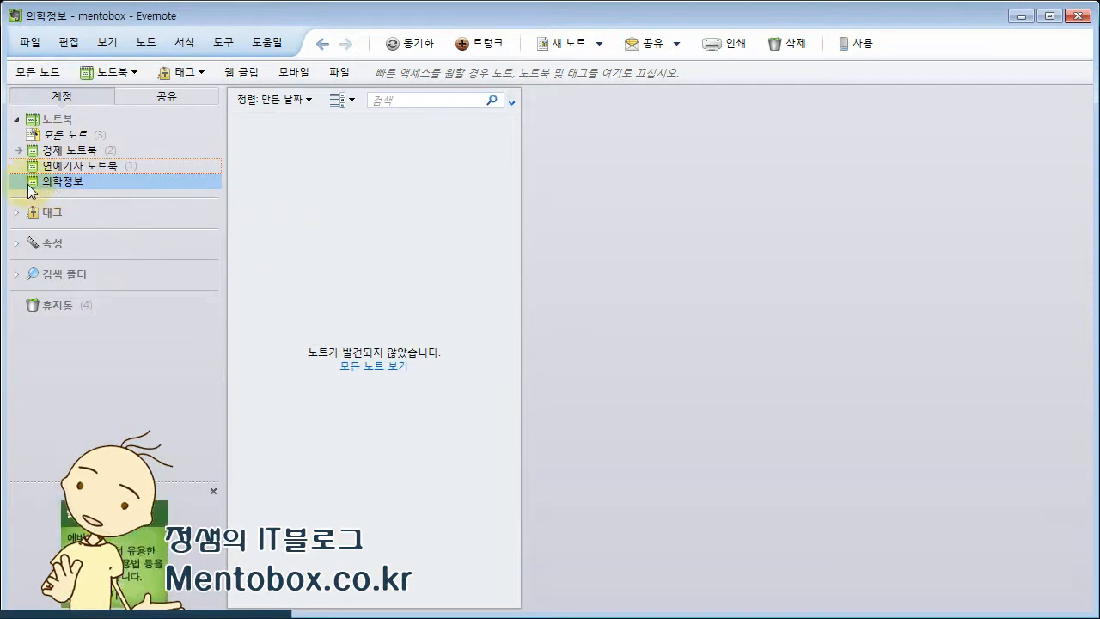
- Rename "경제 노트북" as "경제기사 노트북" and open the "의학정보" notebook
{"action": "left_click", "coordinate": [64, 152]}
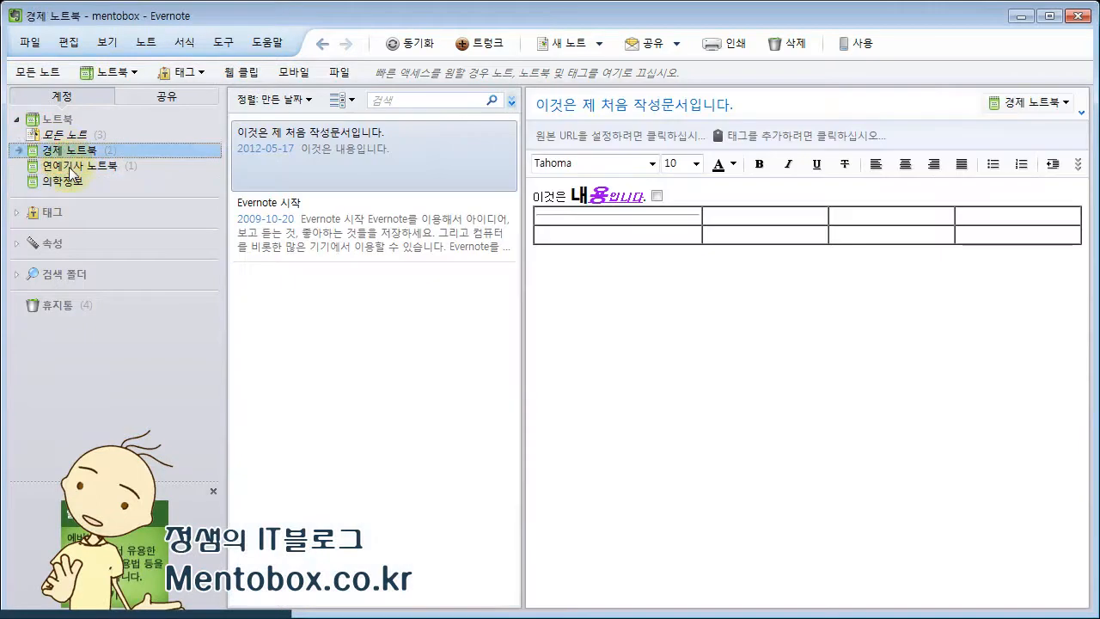
{"action": "left_click", "coordinate": [63, 164]}
{"action": "left_click", "coordinate": [63, 151]}
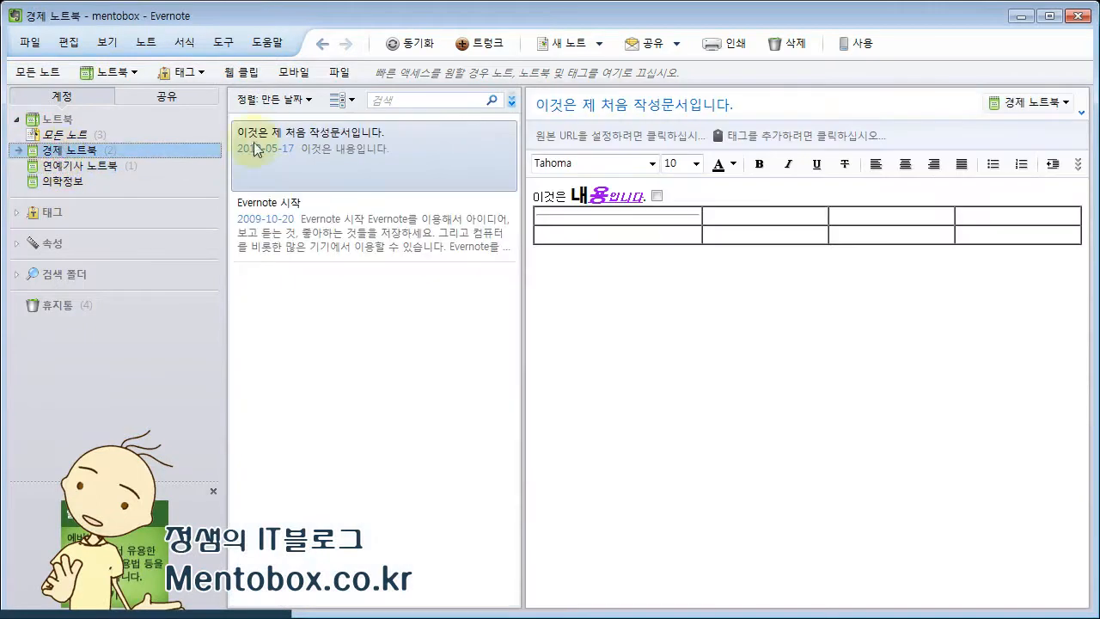
{"action": "right_click", "coordinate": [101, 155]}
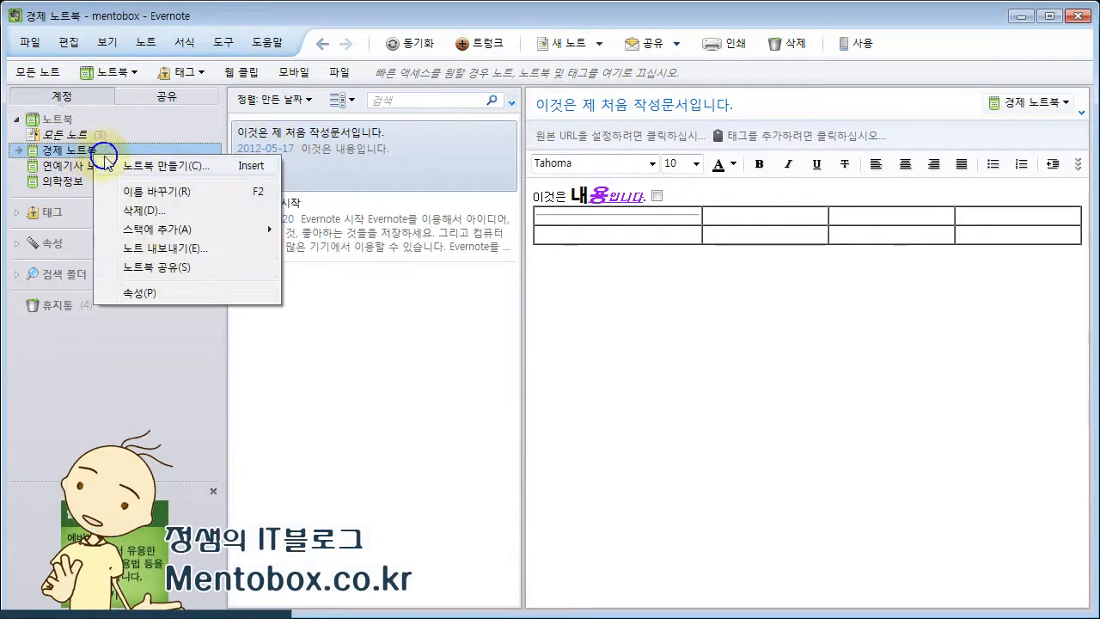
{"action": "left_click", "coordinate": [155, 191]}
{"action": "type", "text": "기사"}
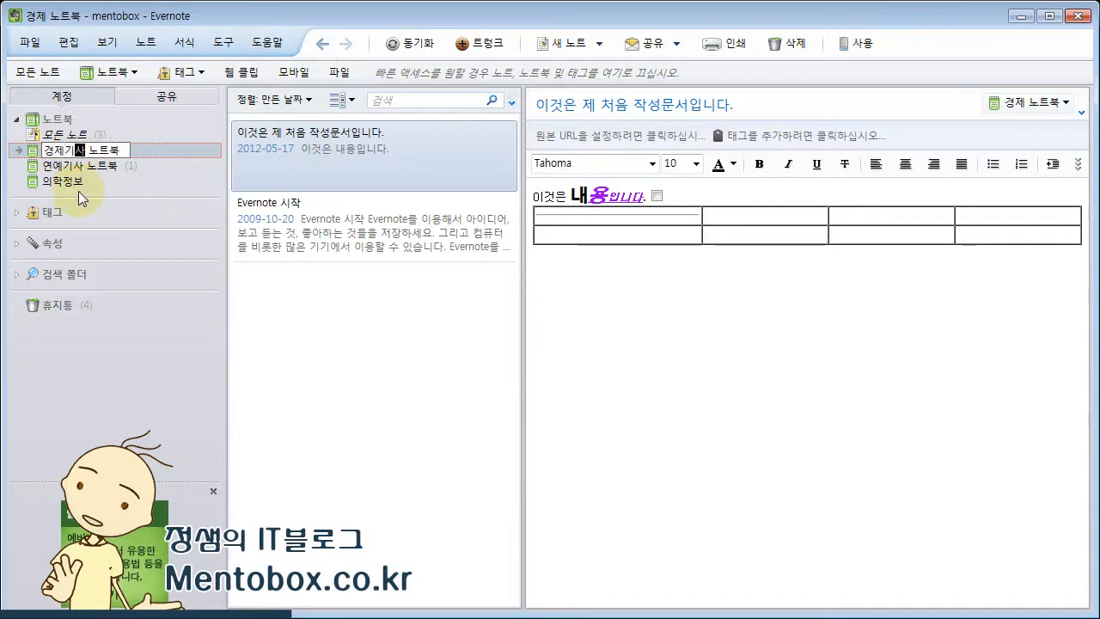
{"action": "left_click", "coordinate": [76, 185]}
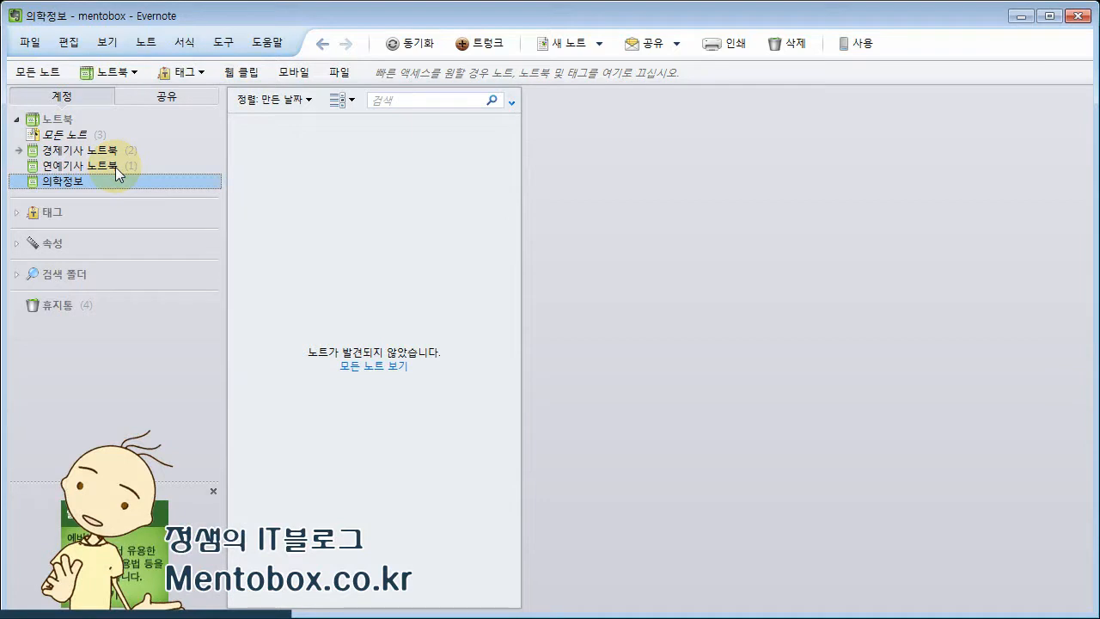
- Add the "경제기사 노트북" notebook to a new stack and select that stack
{"action": "left_click", "coordinate": [91, 165]}
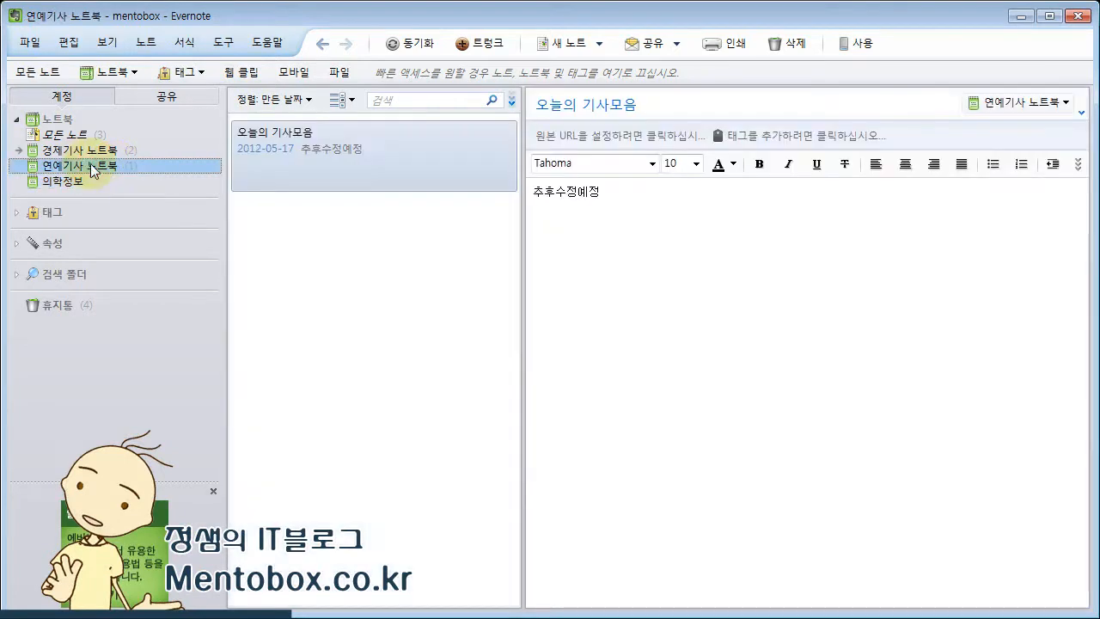
{"action": "left_click", "coordinate": [86, 153]}
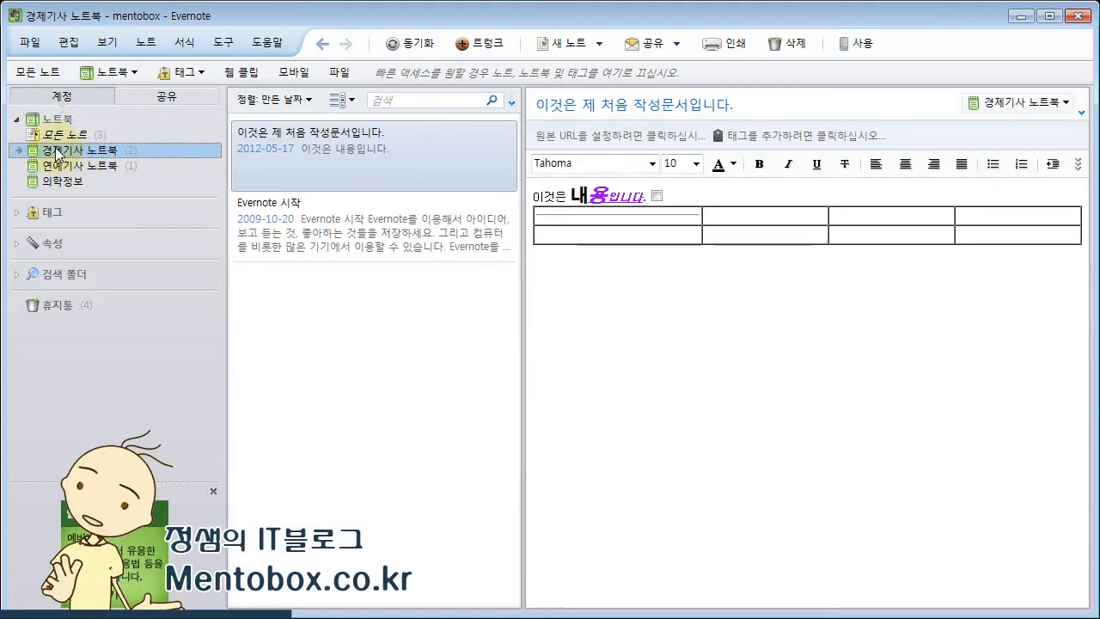
{"action": "right_click", "coordinate": [57, 152]}
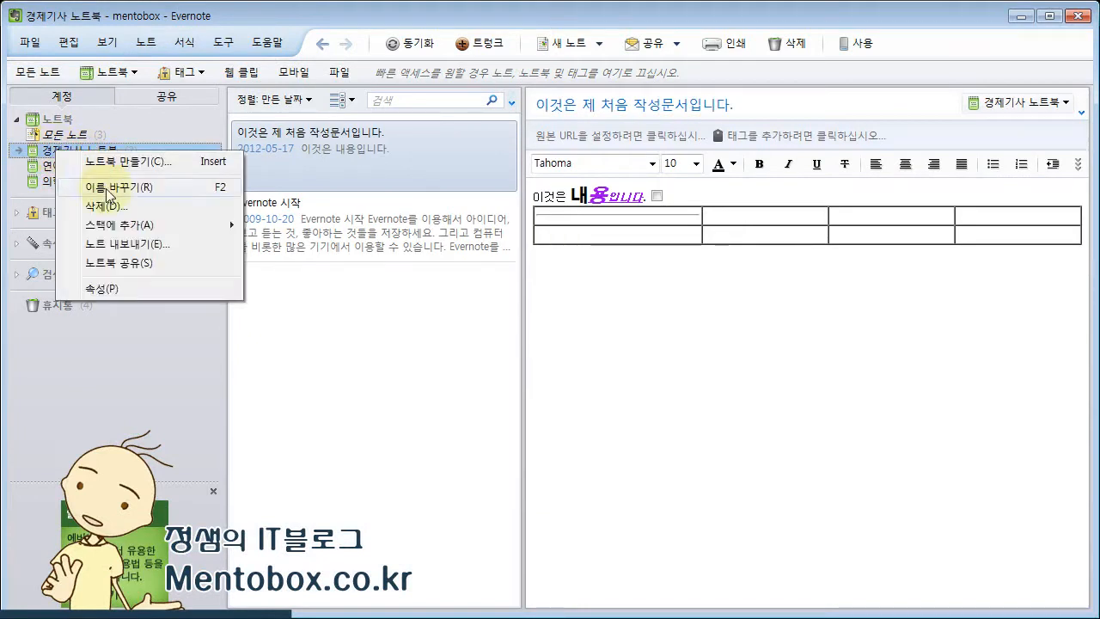
{"action": "mouse_move", "coordinate": [119, 228]}
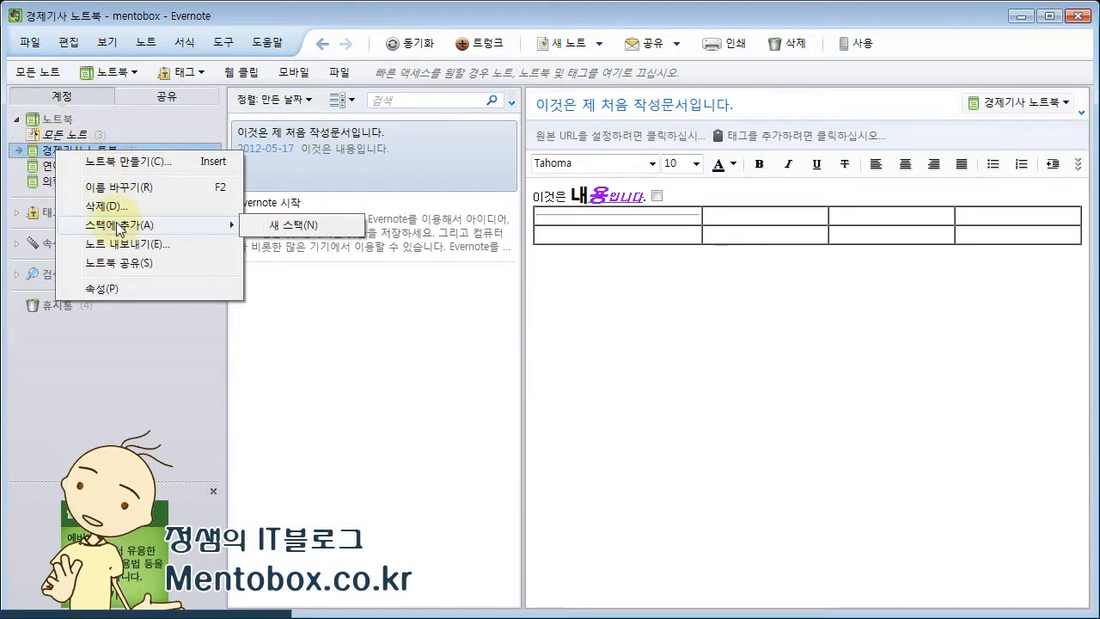
{"action": "left_click", "coordinate": [286, 226]}
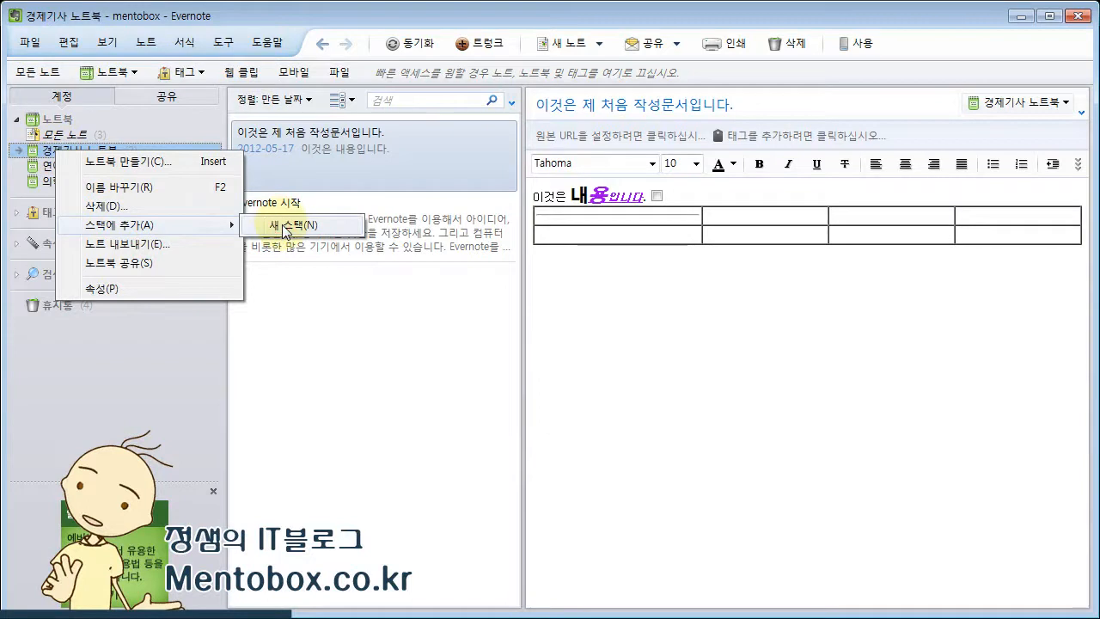
{"action": "left_click", "coordinate": [82, 151]}
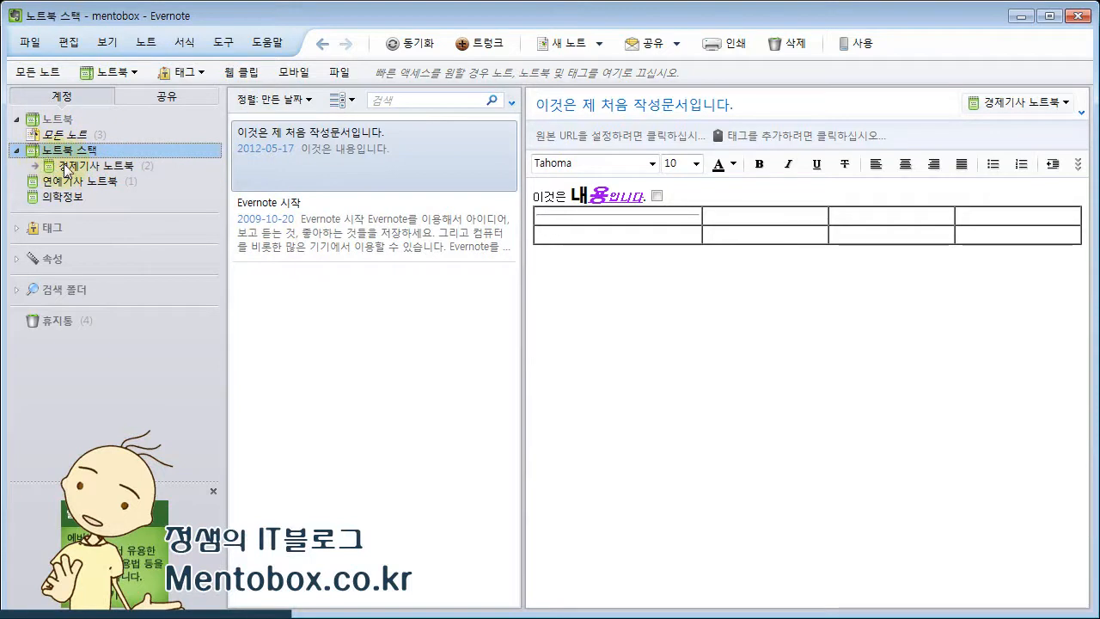
- Move the "연예기사 노트북" notebook into the "노트북 스택" stack and rename the stack as "언론기사스크랩"
{"action": "left_click", "coordinate": [56, 182]}
{"action": "left_click_drag", "start_coordinate": [56, 187], "coordinate": [74, 168]}
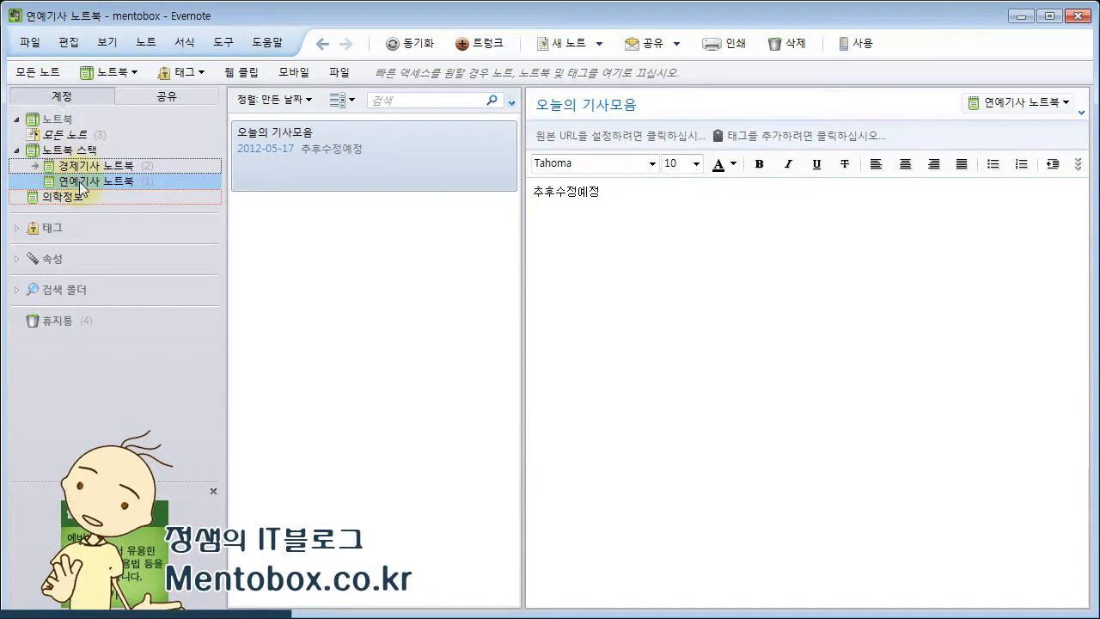
{"action": "right_click", "coordinate": [61, 152]}
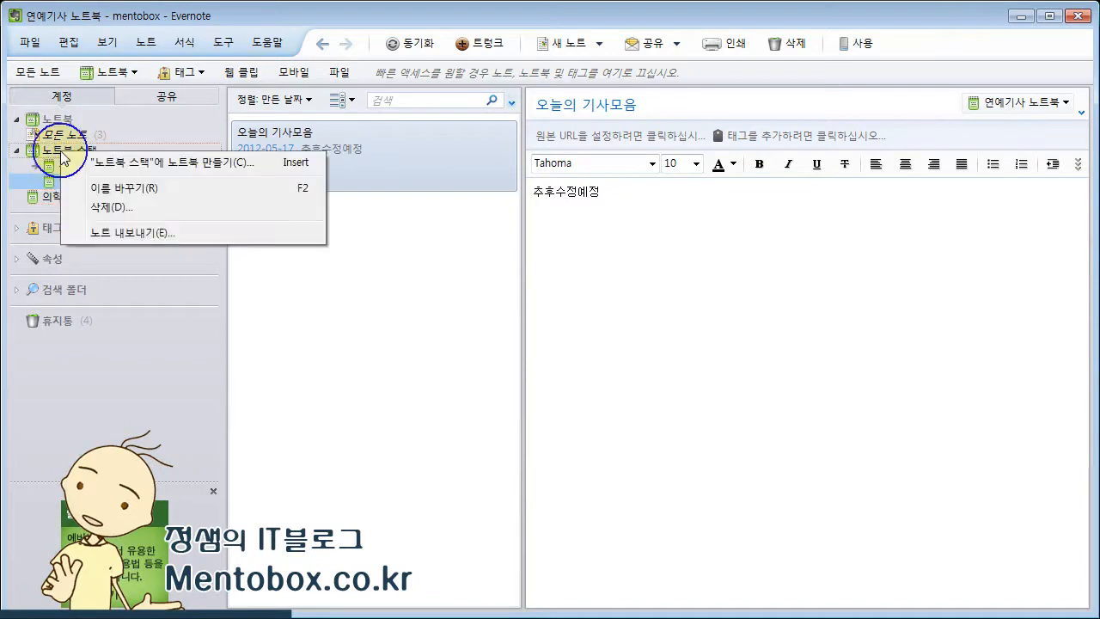
{"action": "left_click", "coordinate": [122, 187]}
{"action": "type", "text": "언론기사스크랩"}
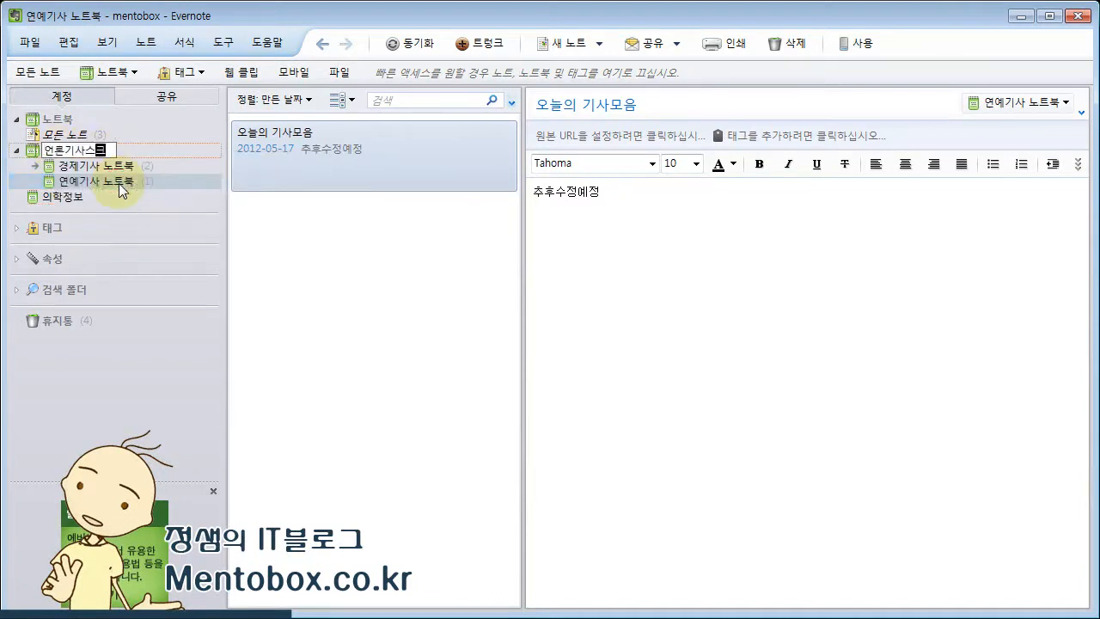
{"action": "left_click", "coordinate": [329, 215]}
- Collapse and expand the "언론기사스크랩" stack and select it to view the notes of all its notebooks together
{"action": "left_click", "coordinate": [17, 151]}
{"action": "left_click", "coordinate": [16, 151]}
{"action": "left_click", "coordinate": [16, 151]}
{"action": "left_click", "coordinate": [16, 151]}
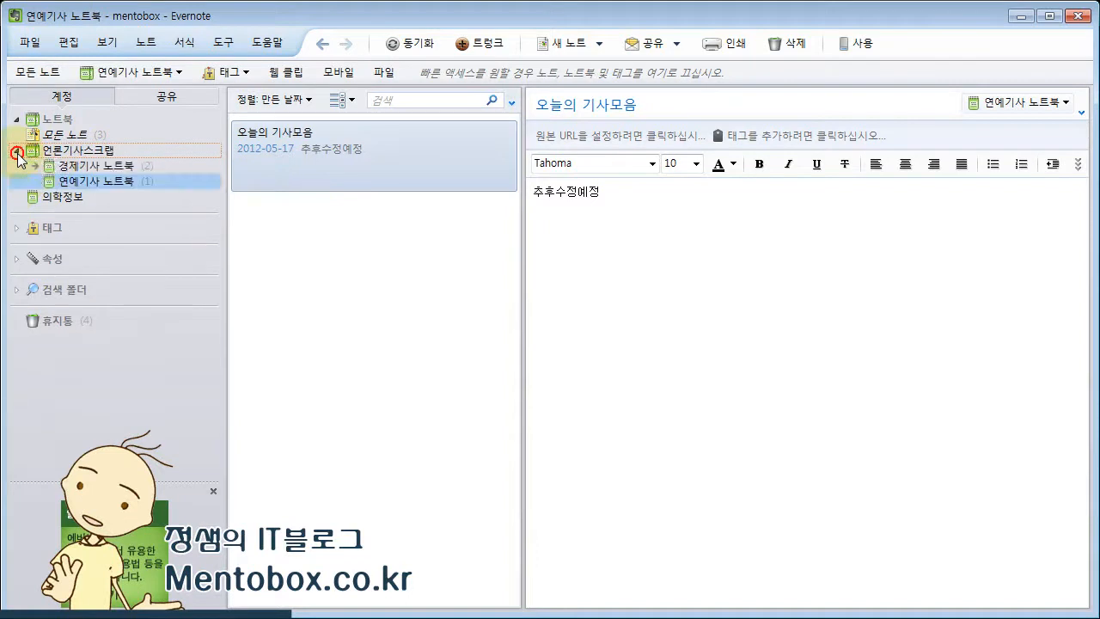
{"action": "left_click", "coordinate": [53, 152]}
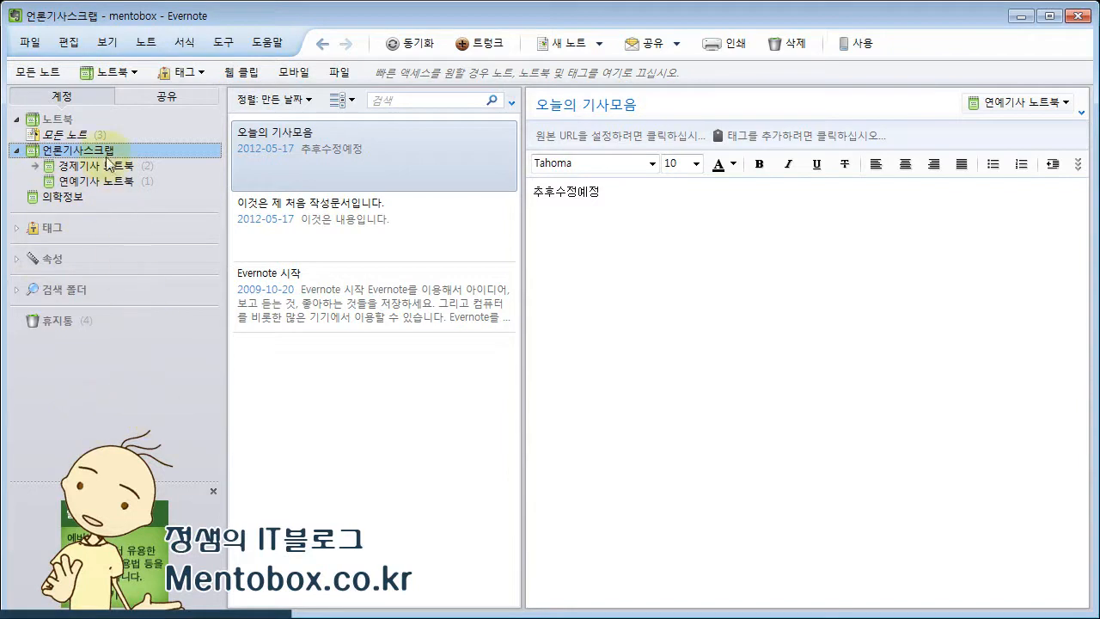
{"action": "left_click", "coordinate": [16, 151]}
{"action": "left_click", "coordinate": [16, 151]}
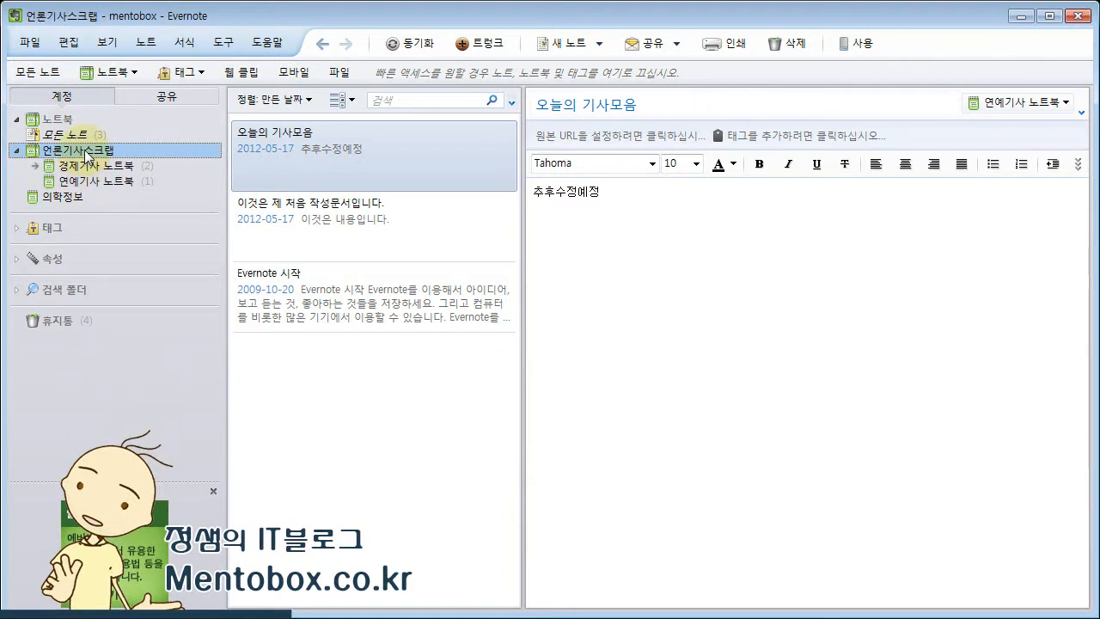